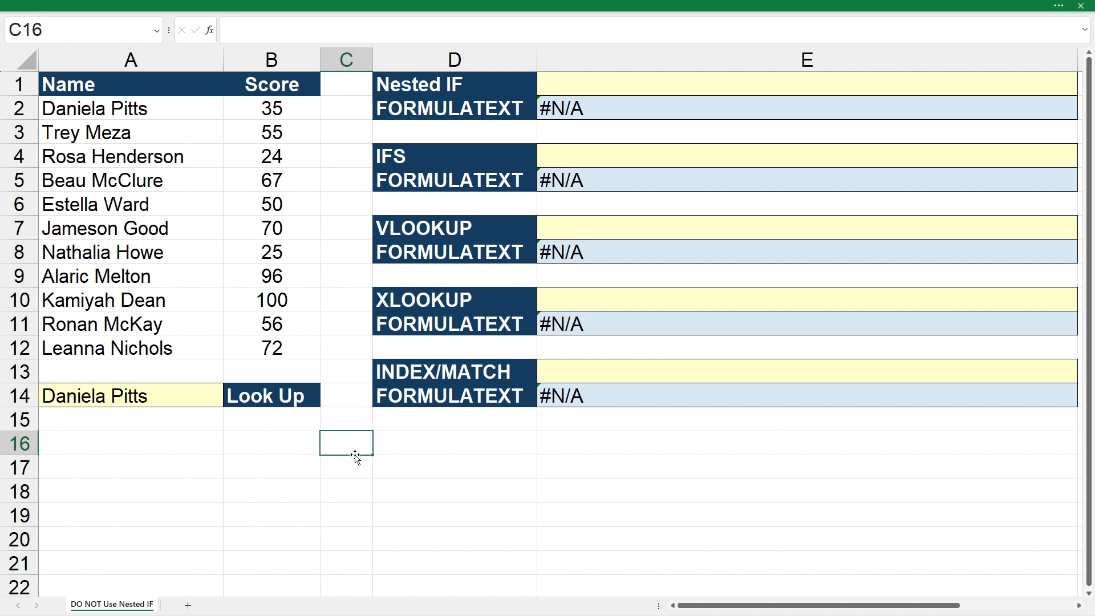
Start an IF formula in E1 that tests whether A14 equals A2 and returns B2 if true.
click(576, 90)
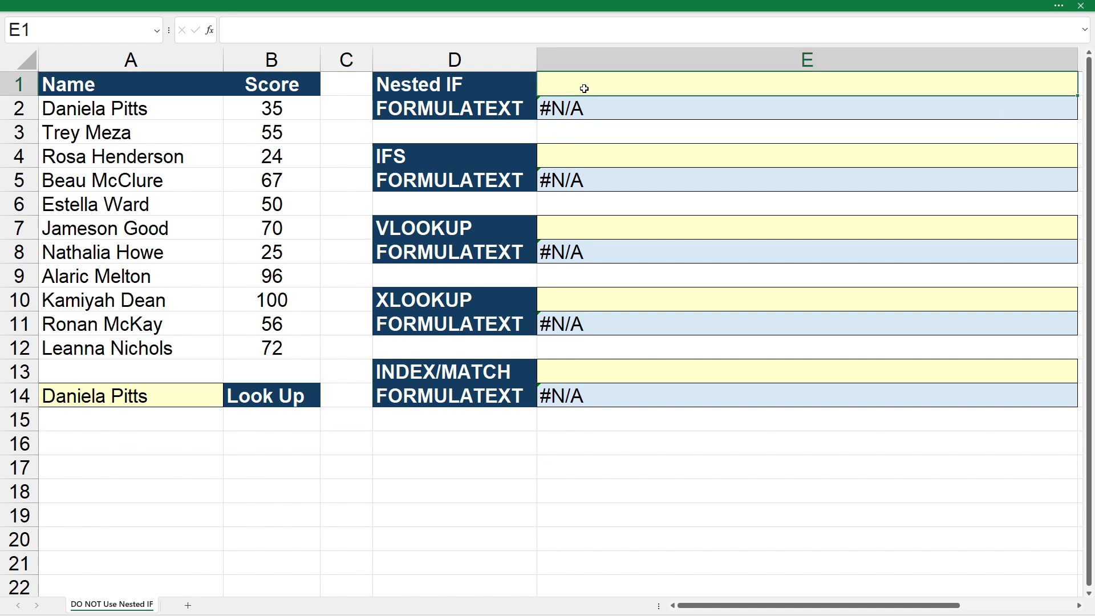
text(=if()
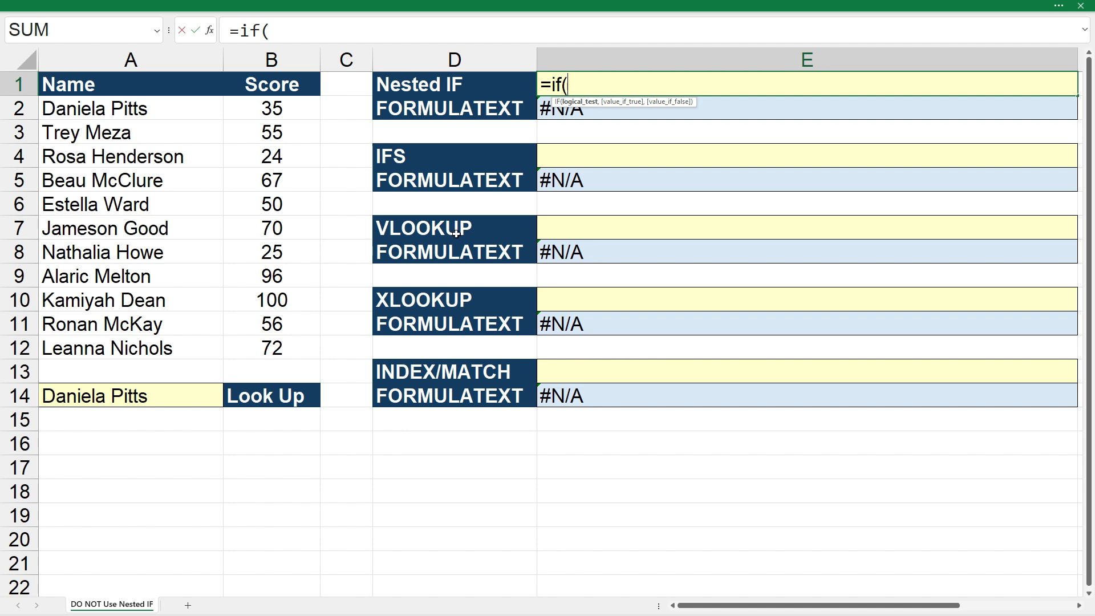
click(173, 398)
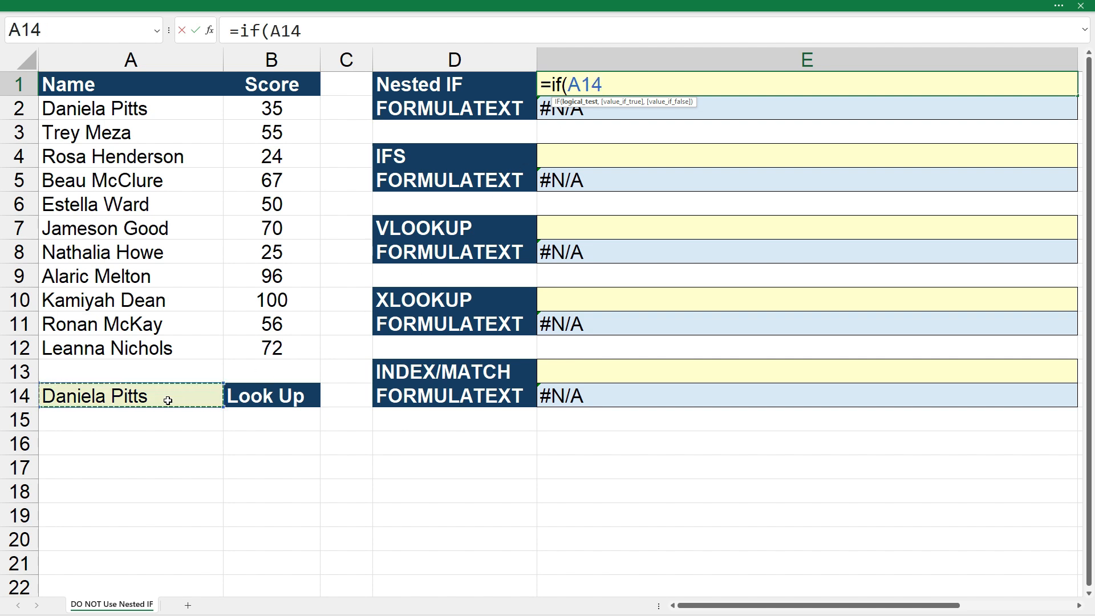
text(=)
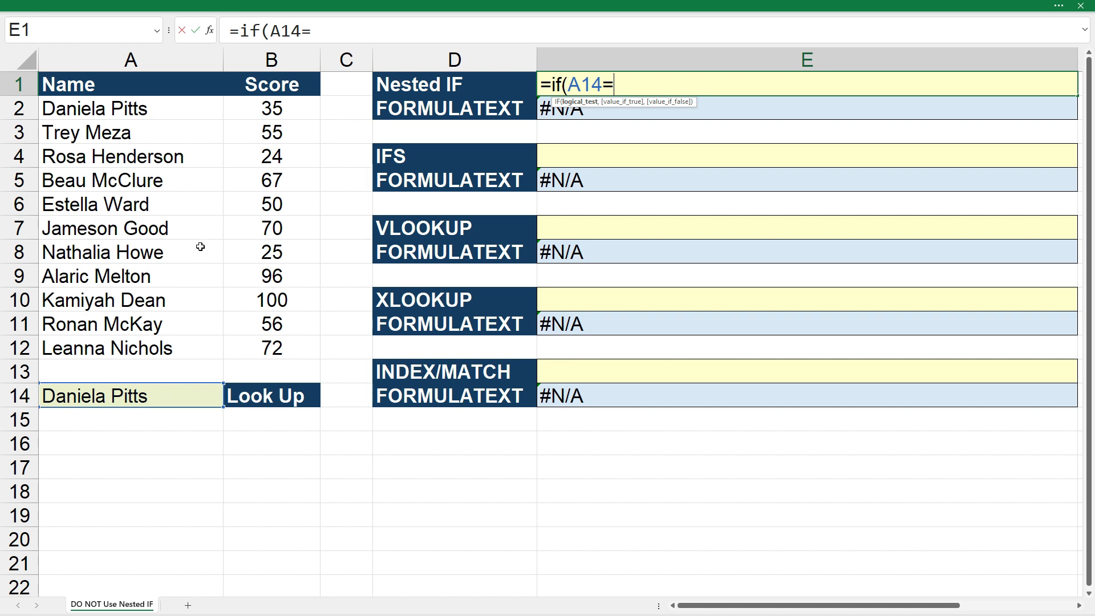
click(181, 110)
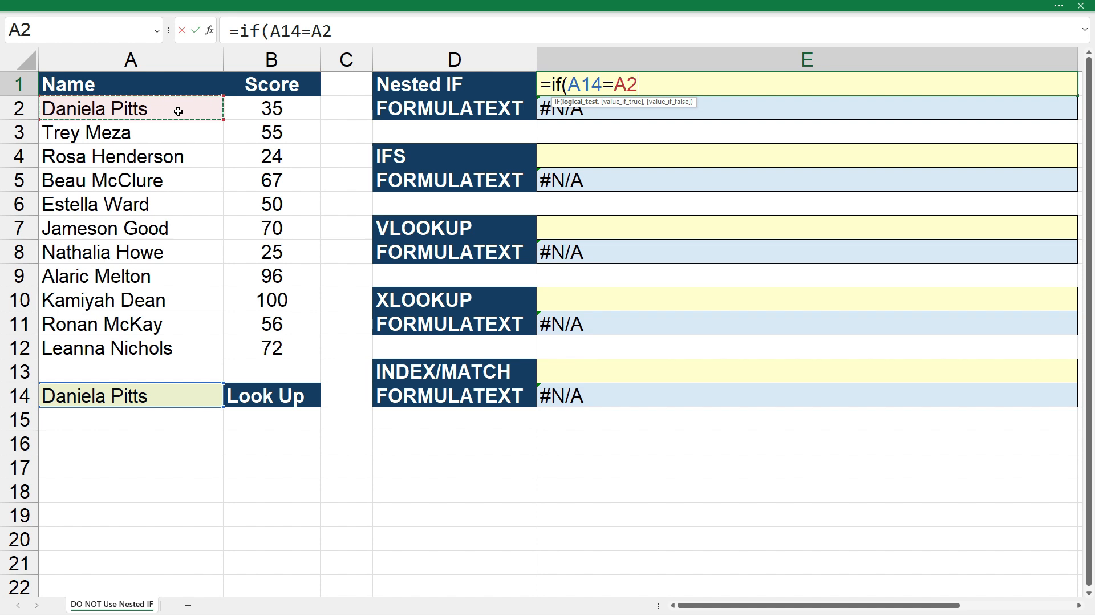
text(,)
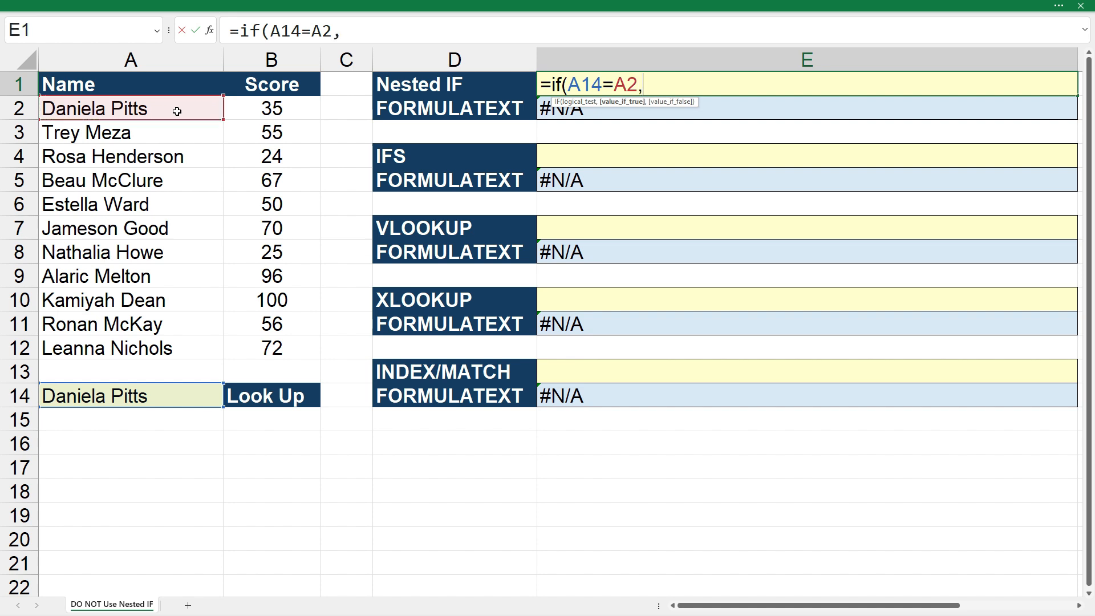
click(293, 109)
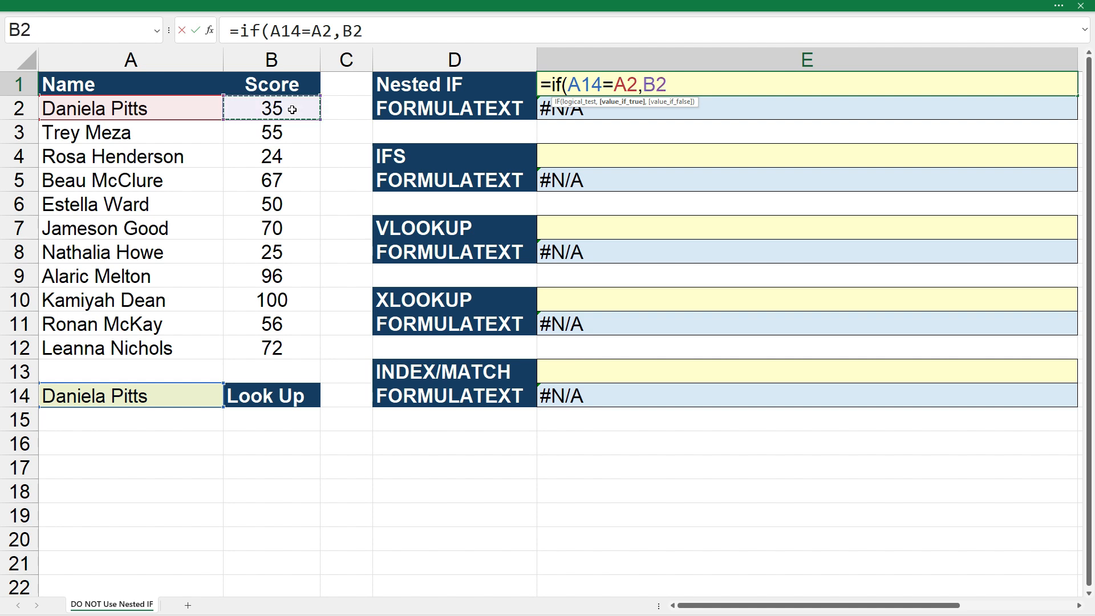
text(,)
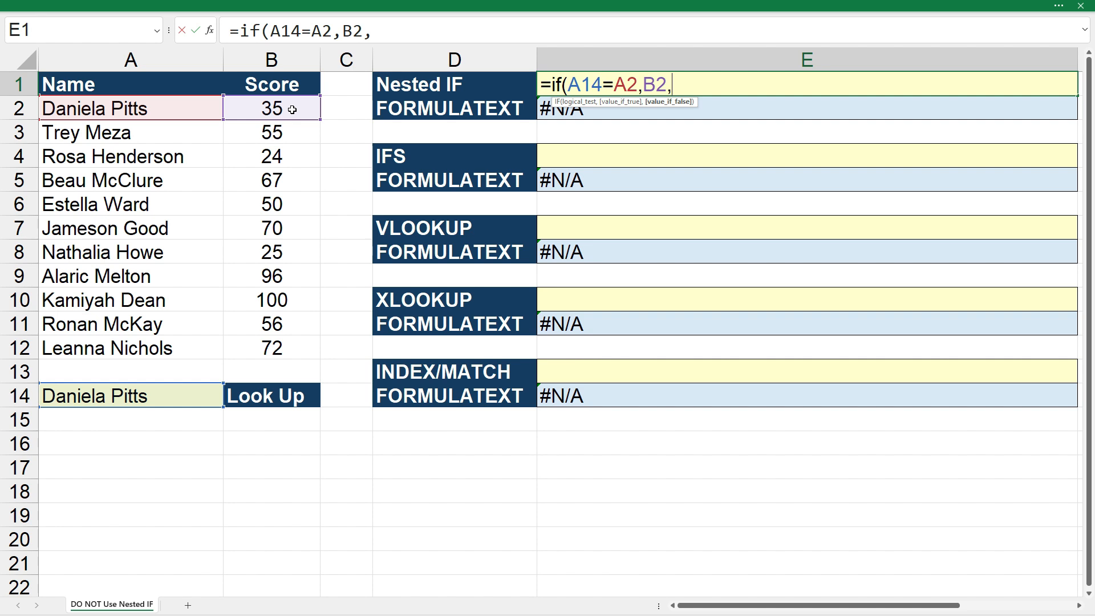
Nest a second IF as the false value, testing A14=A3 and returning B3 if true.
text(if)
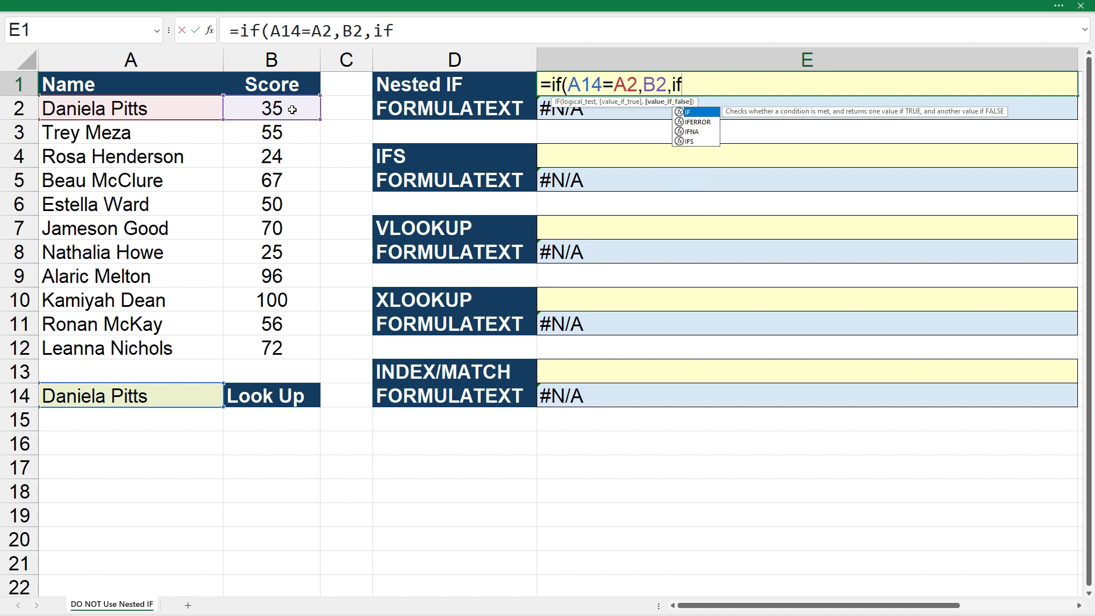
text(()
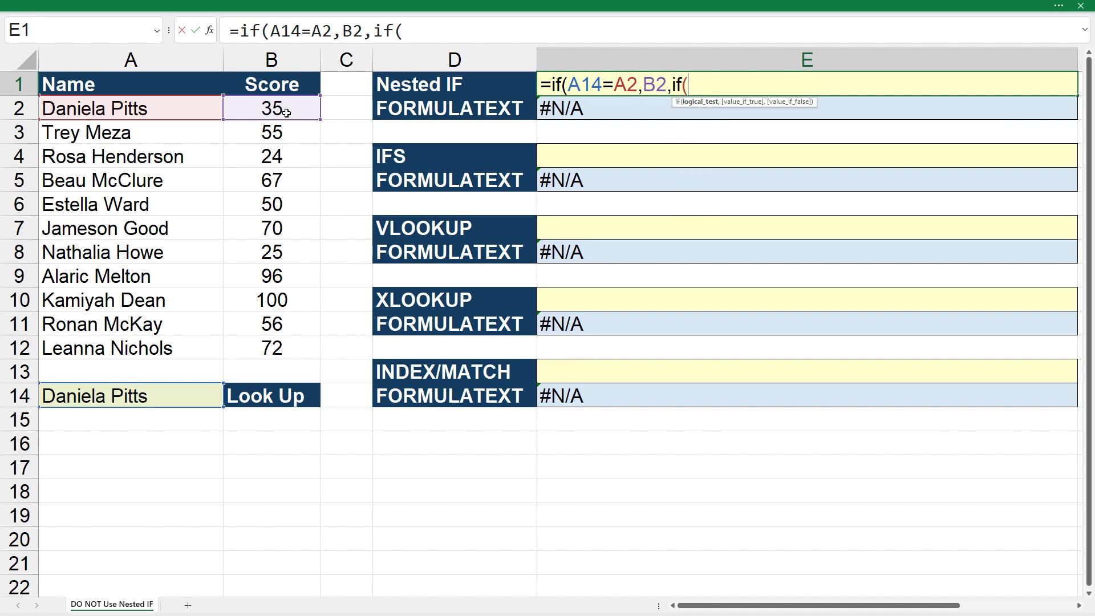
click(101, 397)
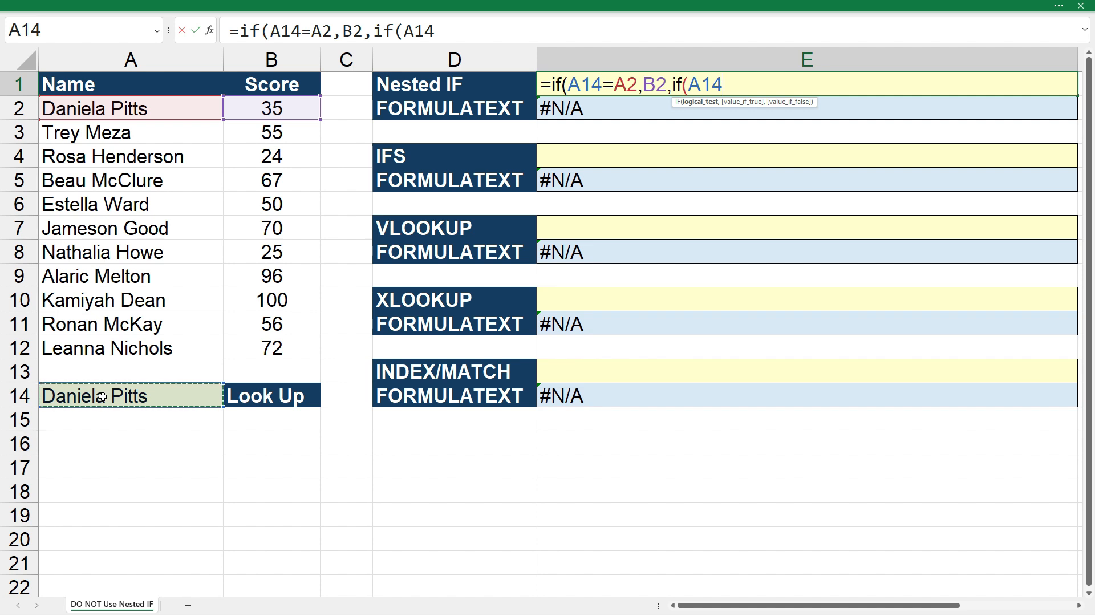
text(=)
click(170, 130)
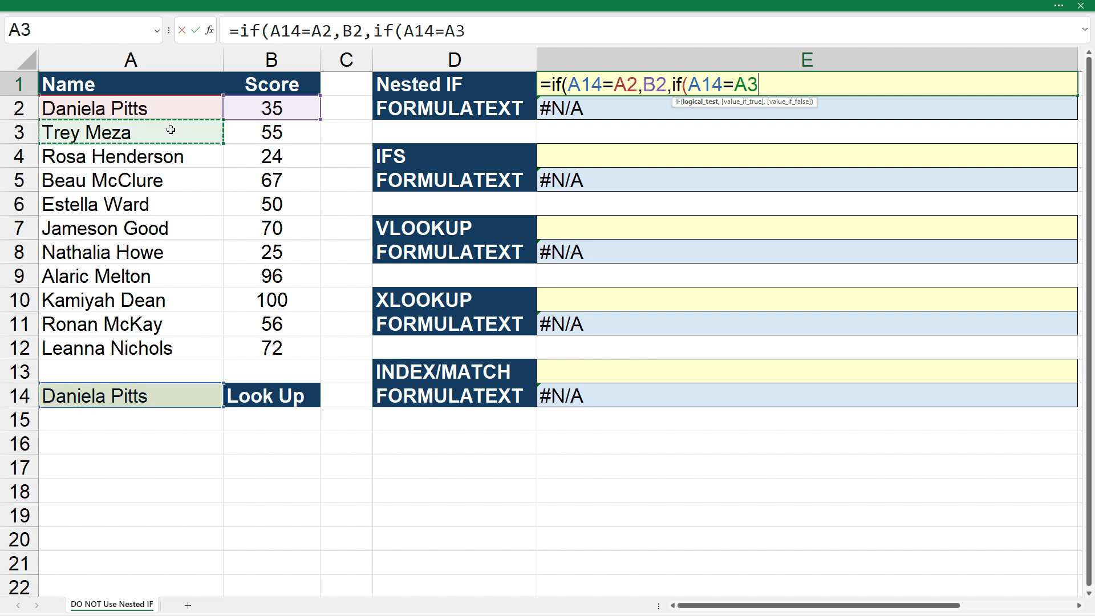
text(,)
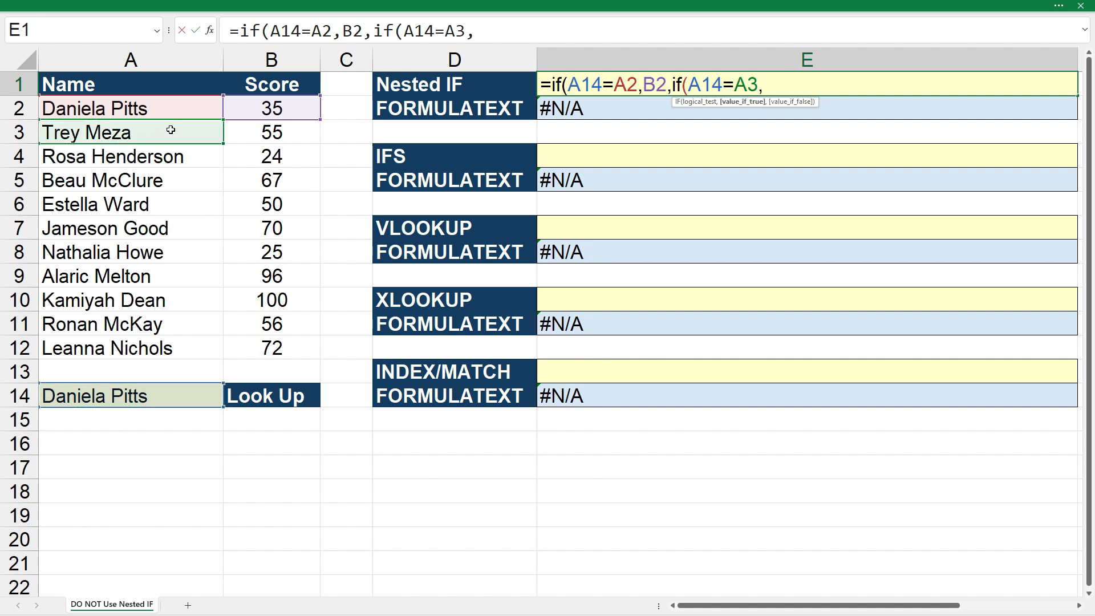
click(263, 134)
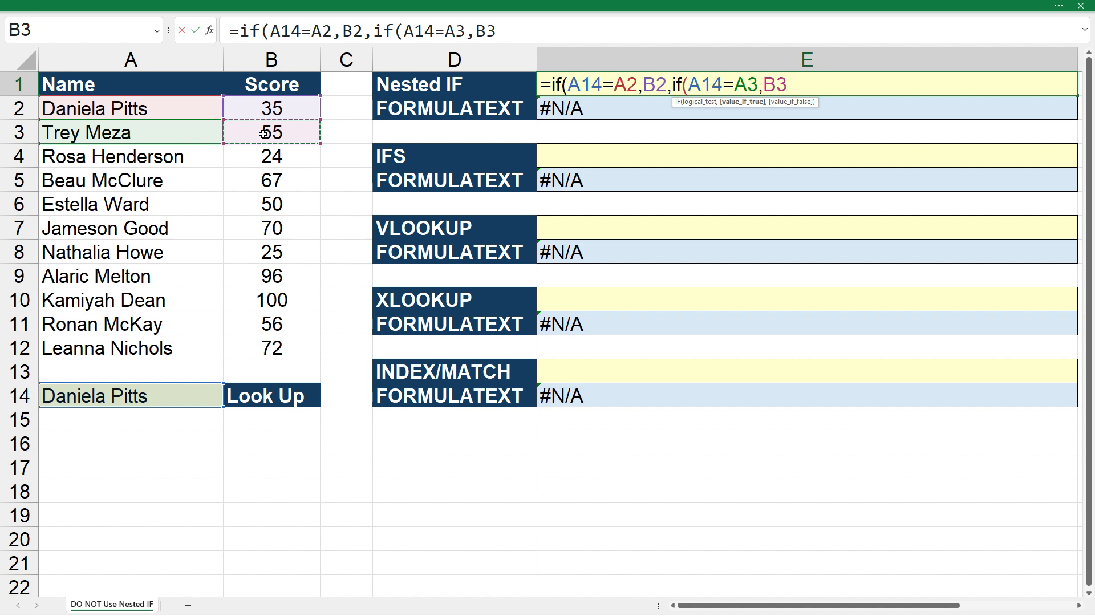
text(,)
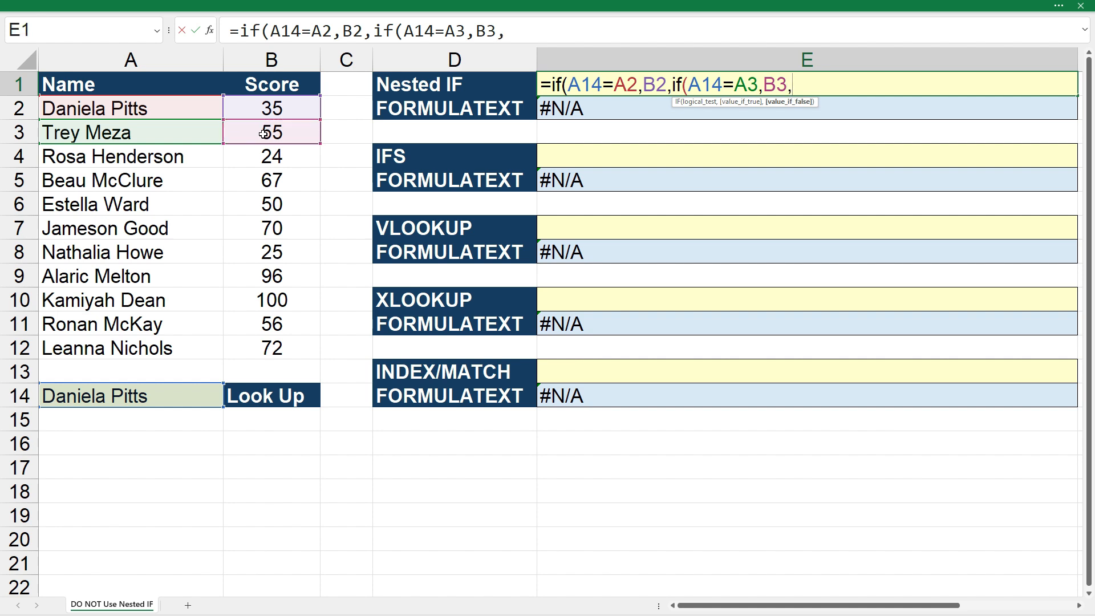
text(if()
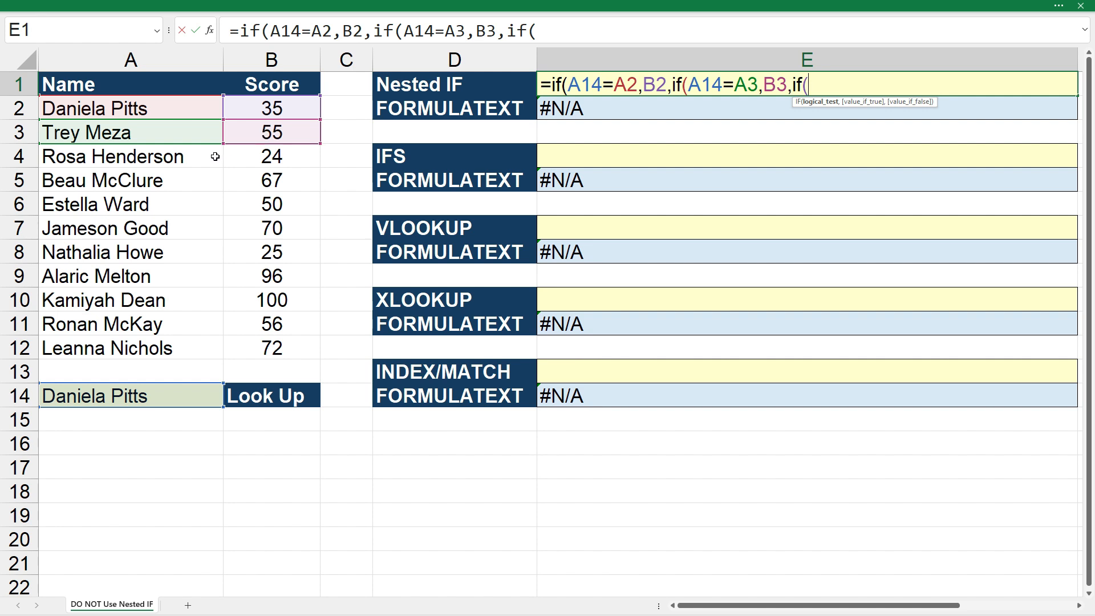
Nest a third IF as the next false value, testing A14=A4 and returning B4 if true.
click(137, 394)
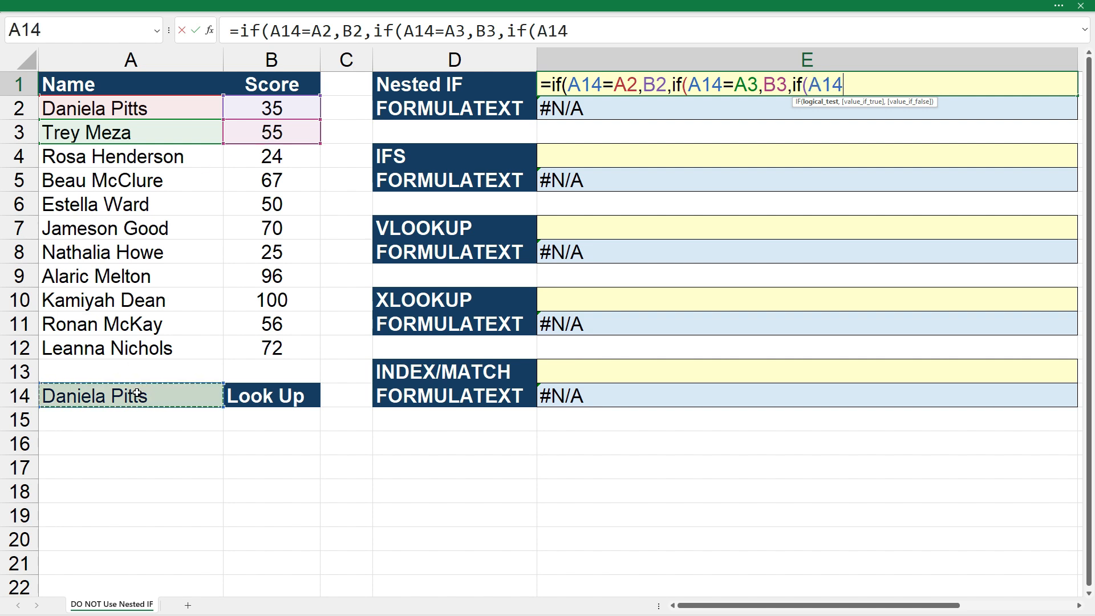
text(=)
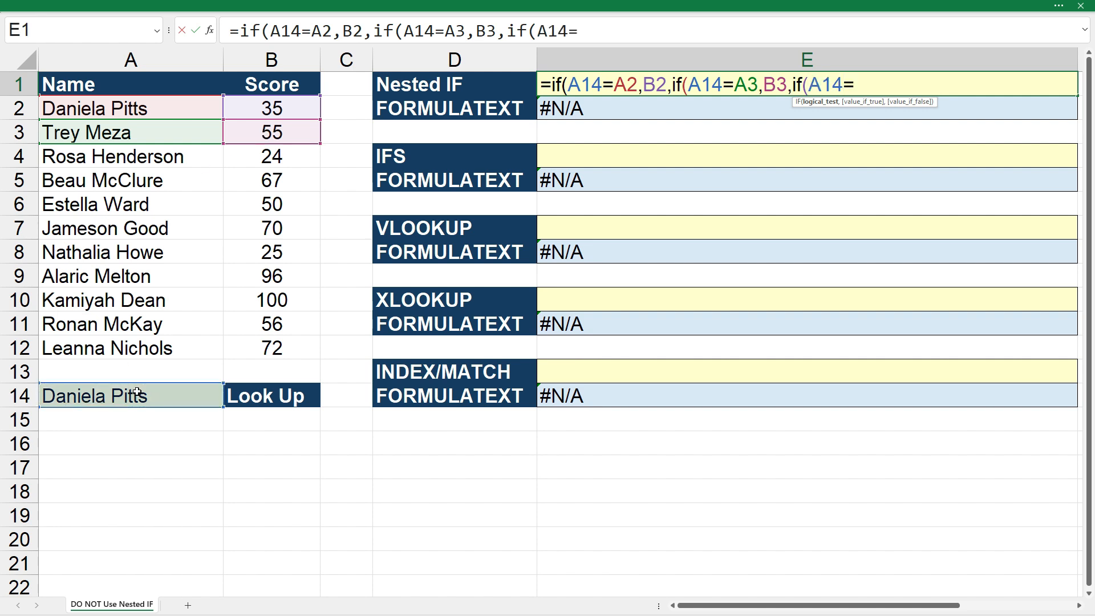
click(164, 161)
text(,)
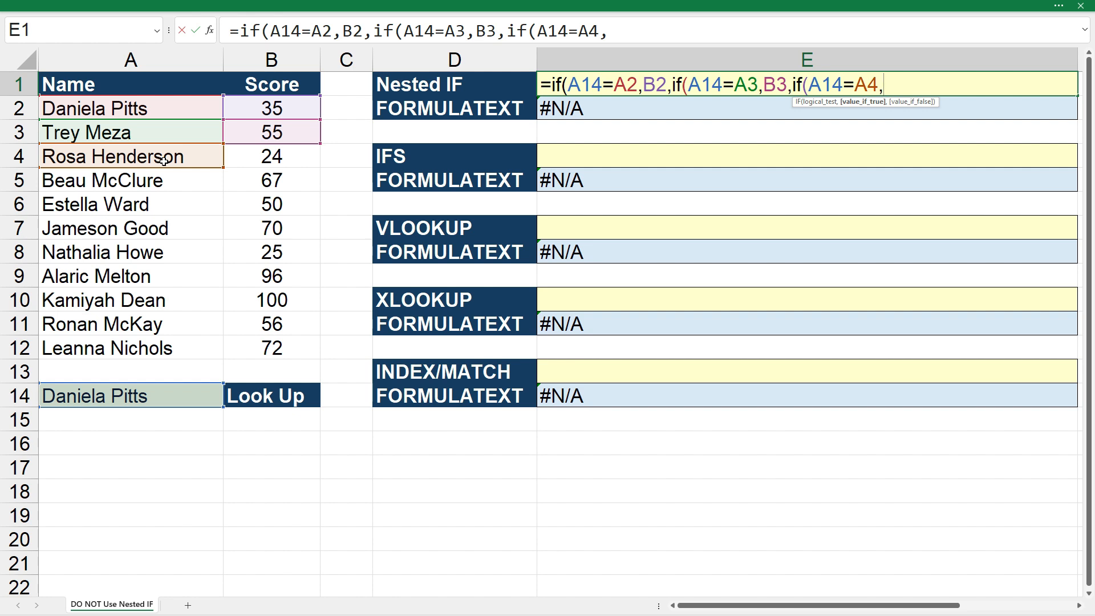
click(264, 158)
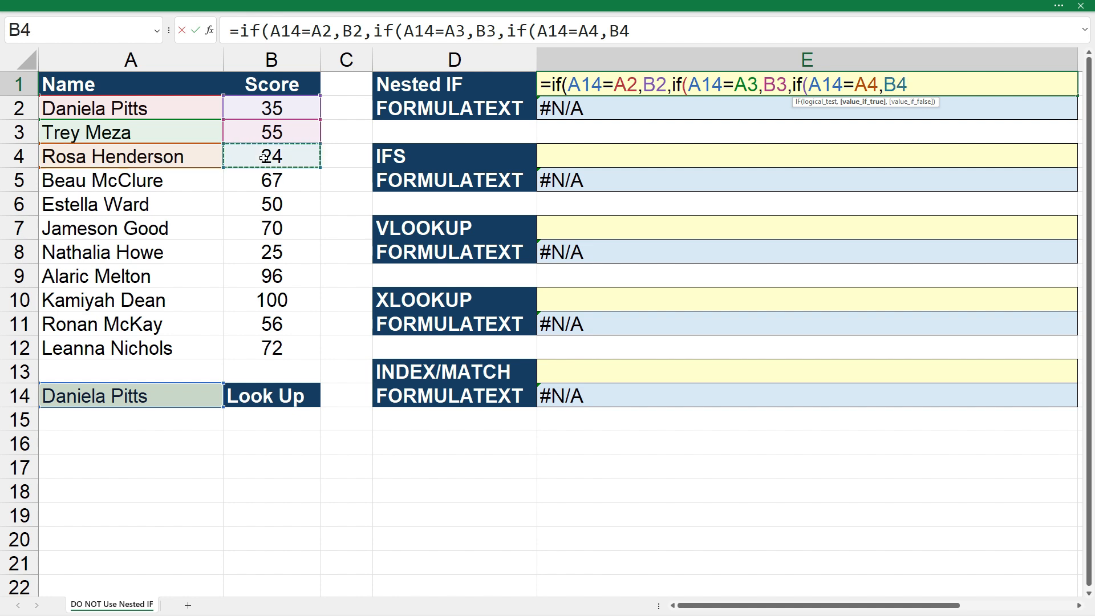
text(,)
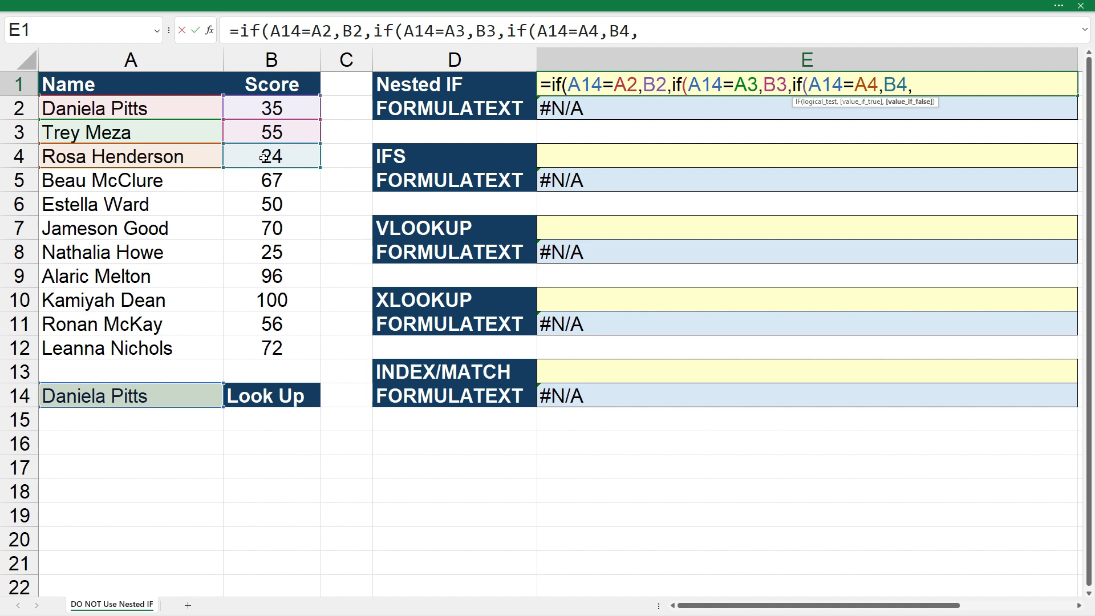
Finish the nested IF formula in E1 with "Not Found" as the final false value and three closing parentheses.
text("Not Found")
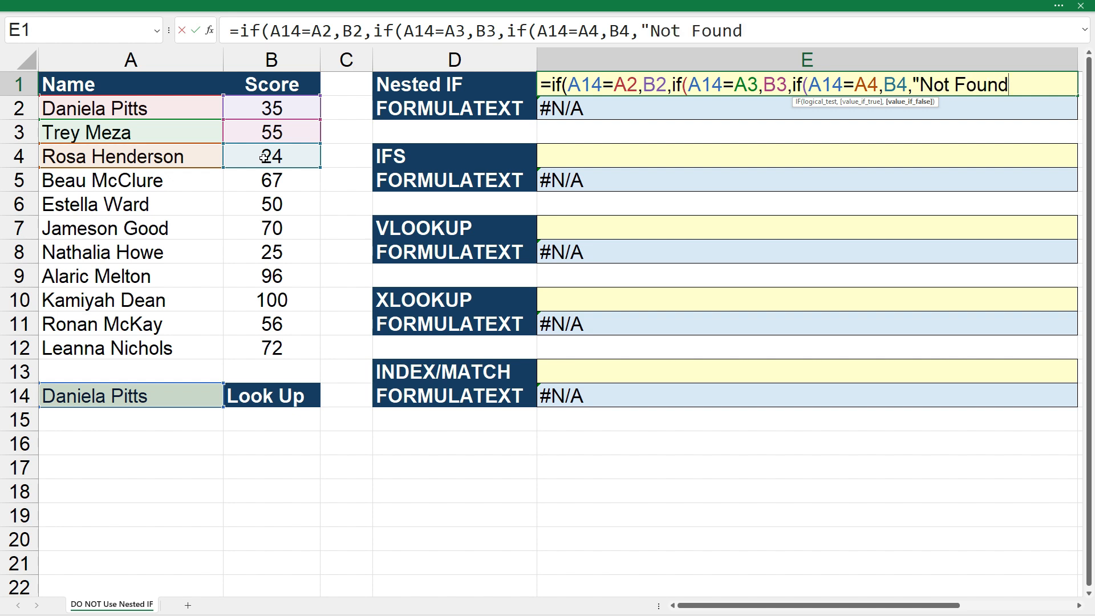
click(791, 34)
text())))
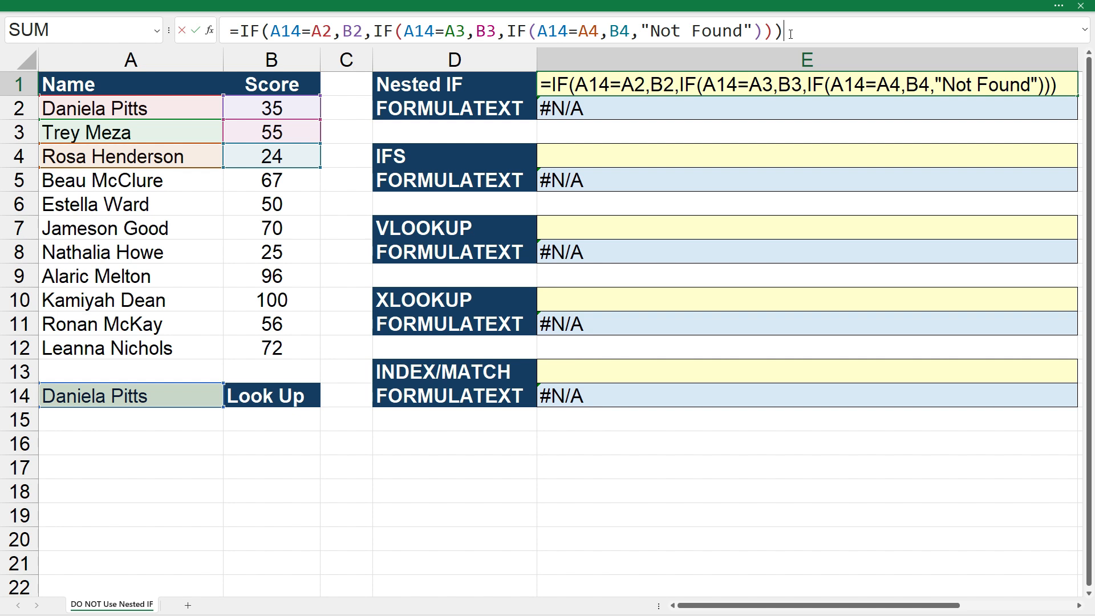
key(Return)
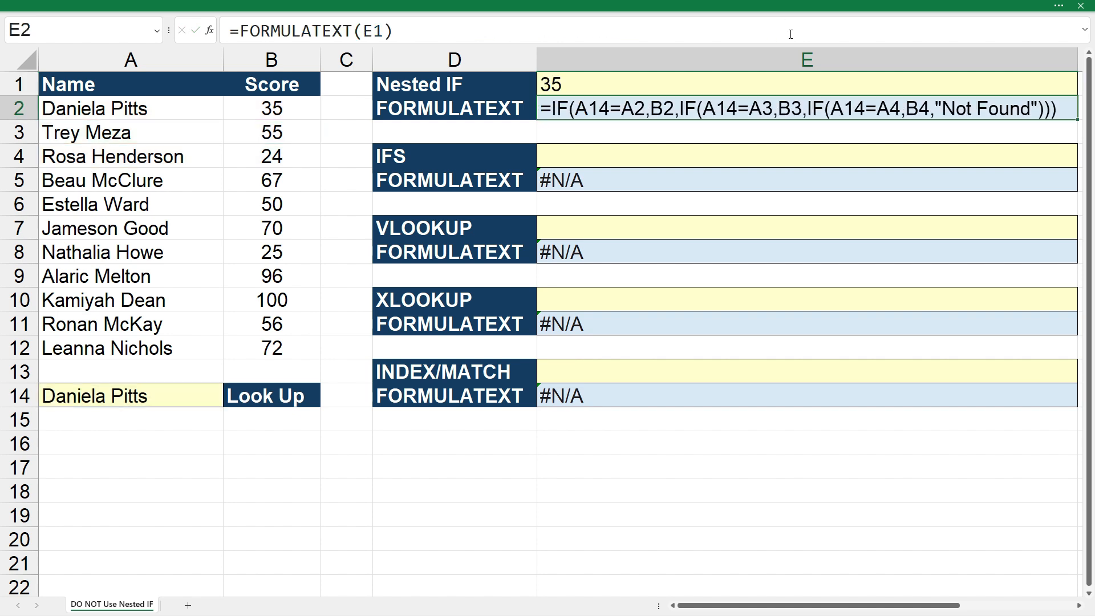
Change the look-up name in A14 to the second name in the list, the one in A3.
click(636, 133)
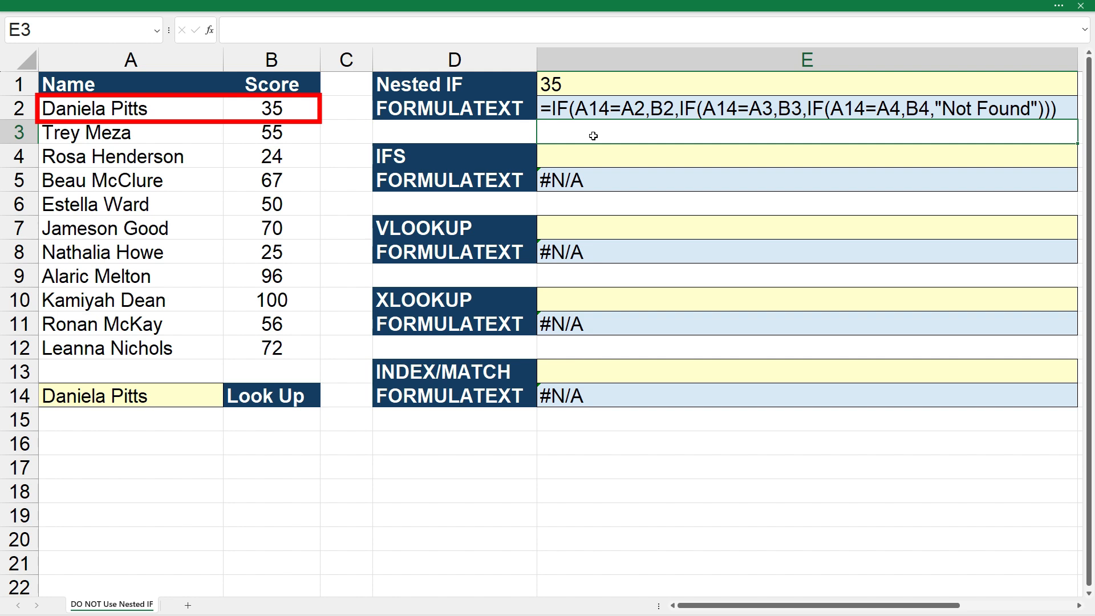
click(182, 401)
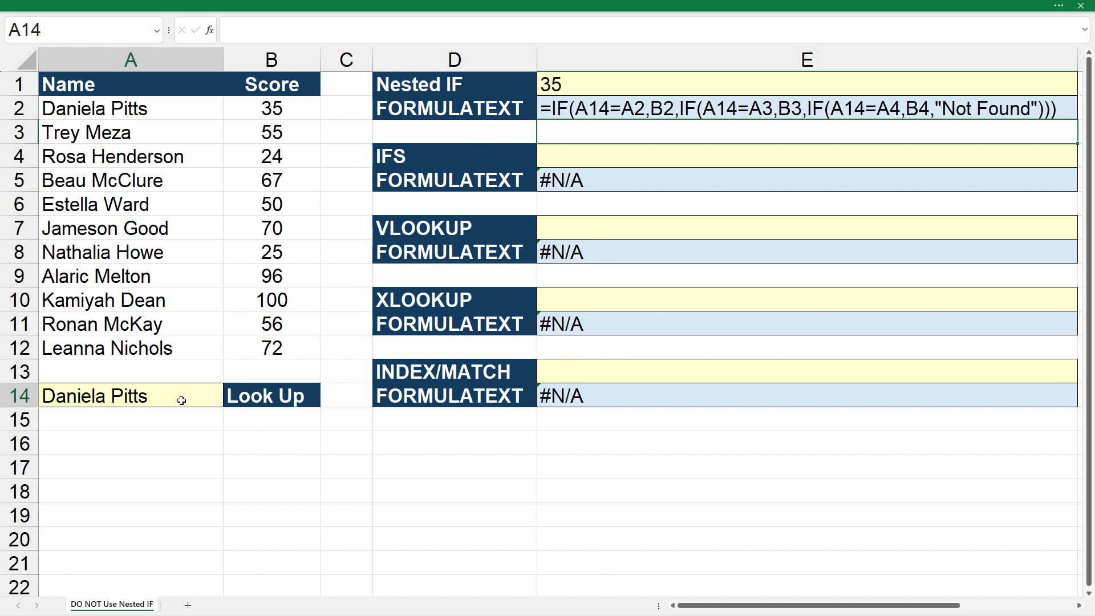
click(229, 403)
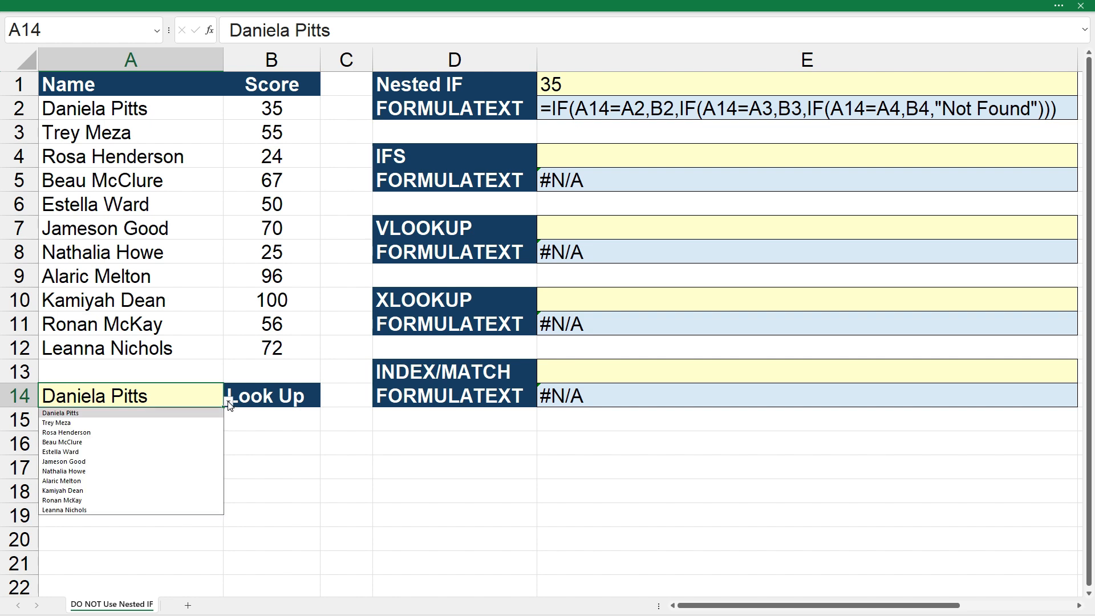
click(131, 425)
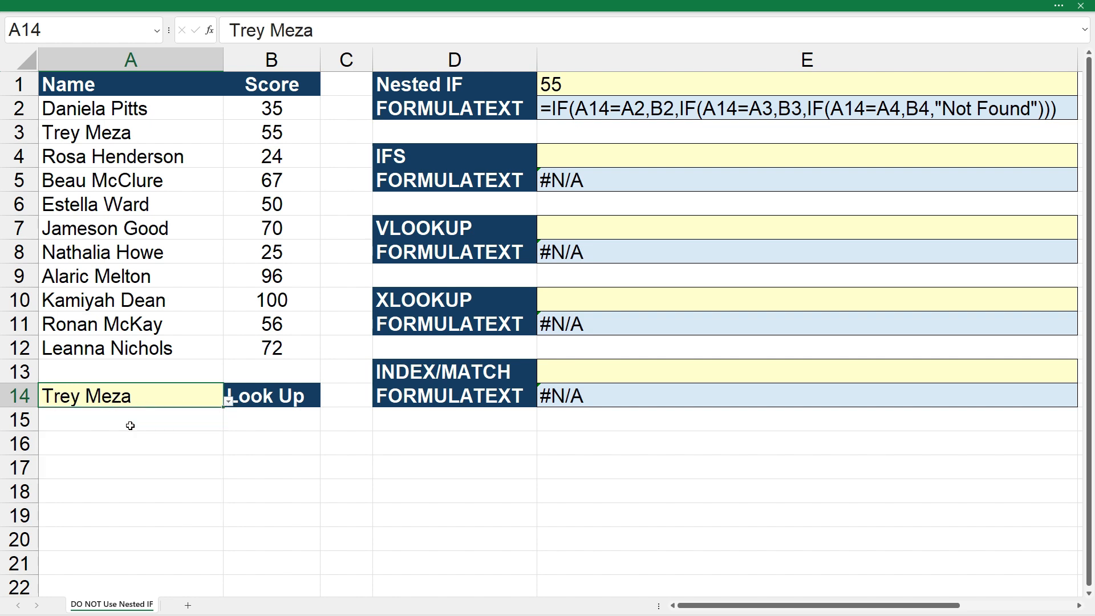
click(351, 260)
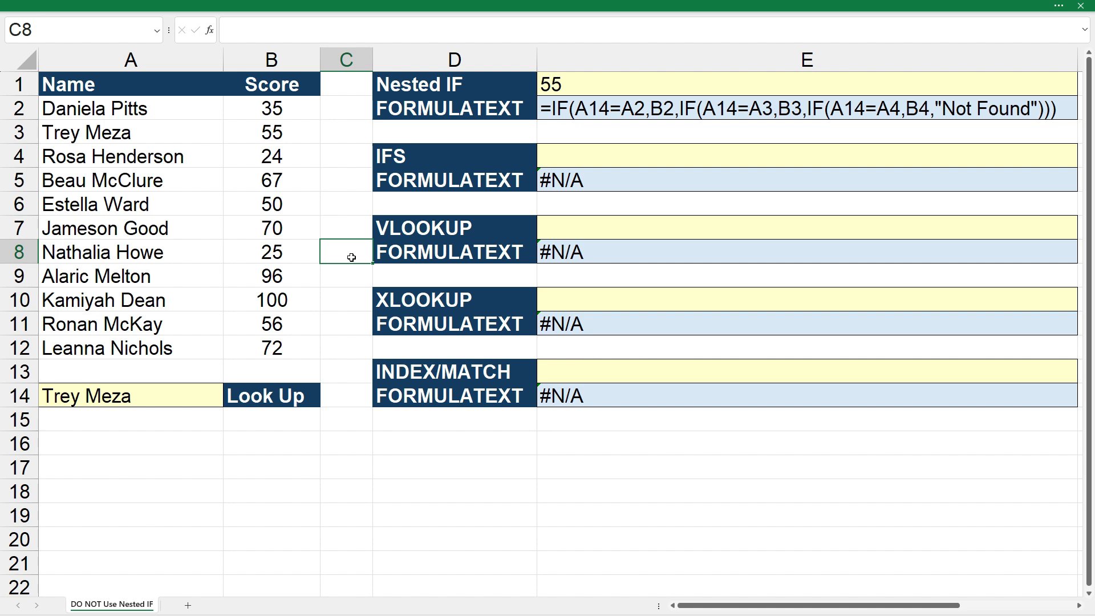
Inspect the nested IF formula in E1 and its cell references without changing it.
click(553, 84)
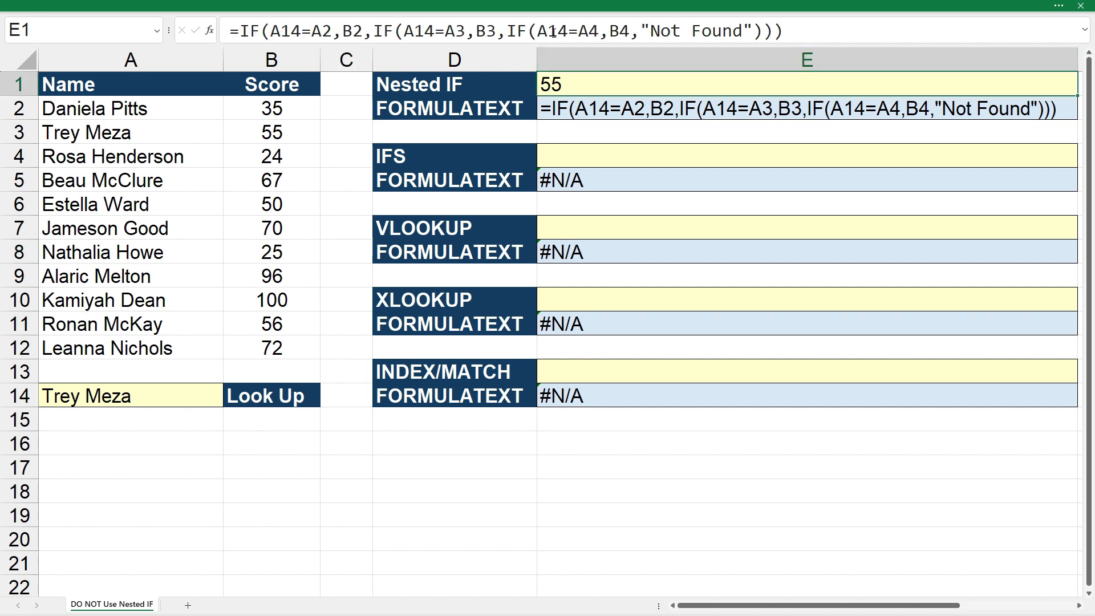
click(552, 30)
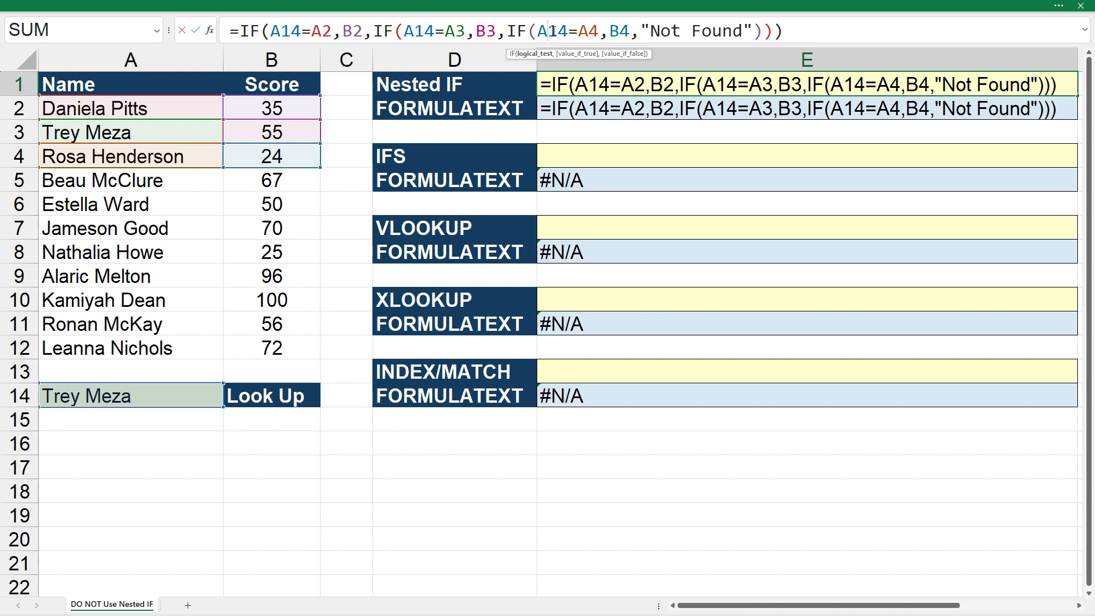
key(ctrl+Return)
Start an IFS formula in E4 with the first test A14=A2 returning B2.
click(578, 157)
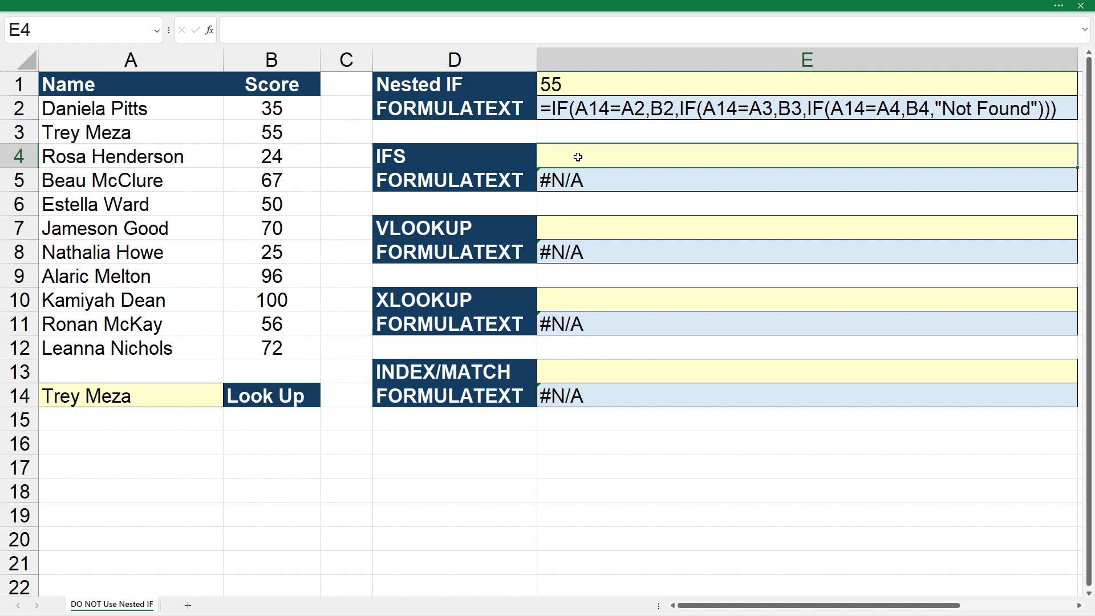
text(=ifs()
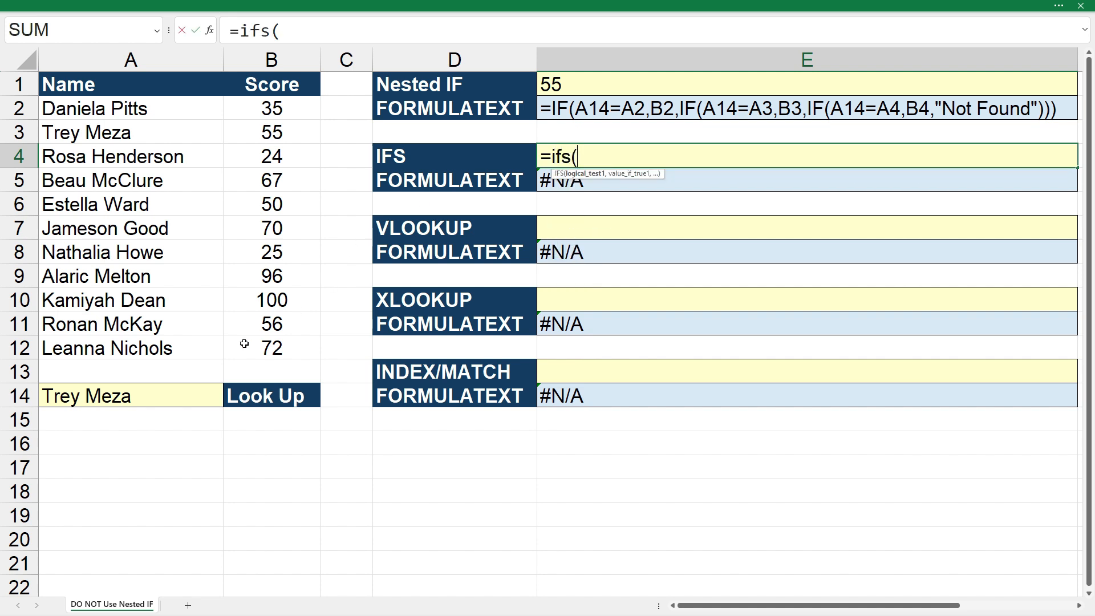
click(184, 400)
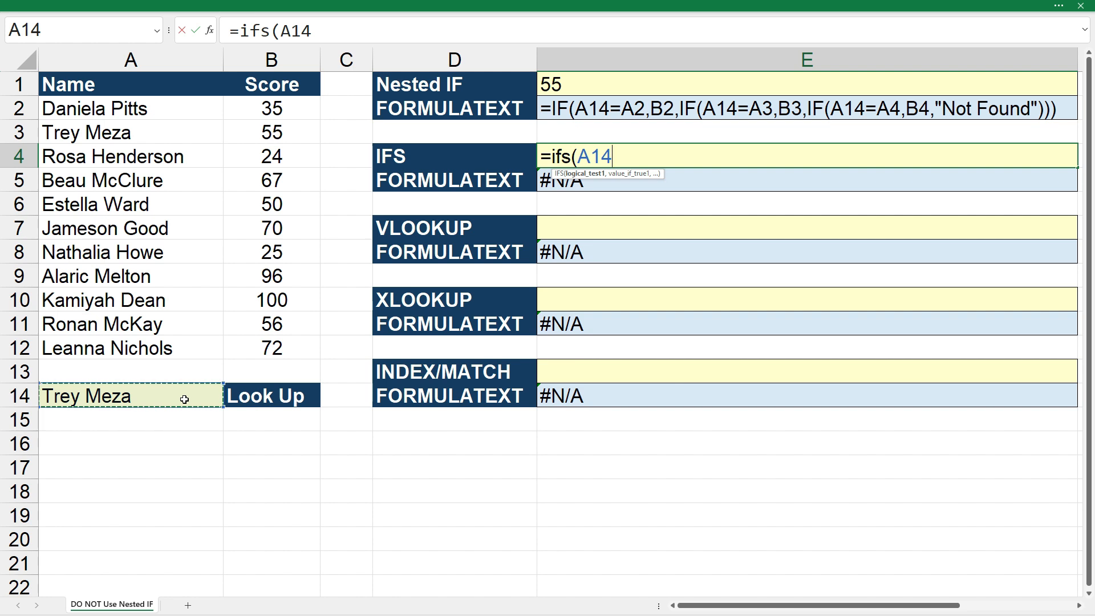
text(=)
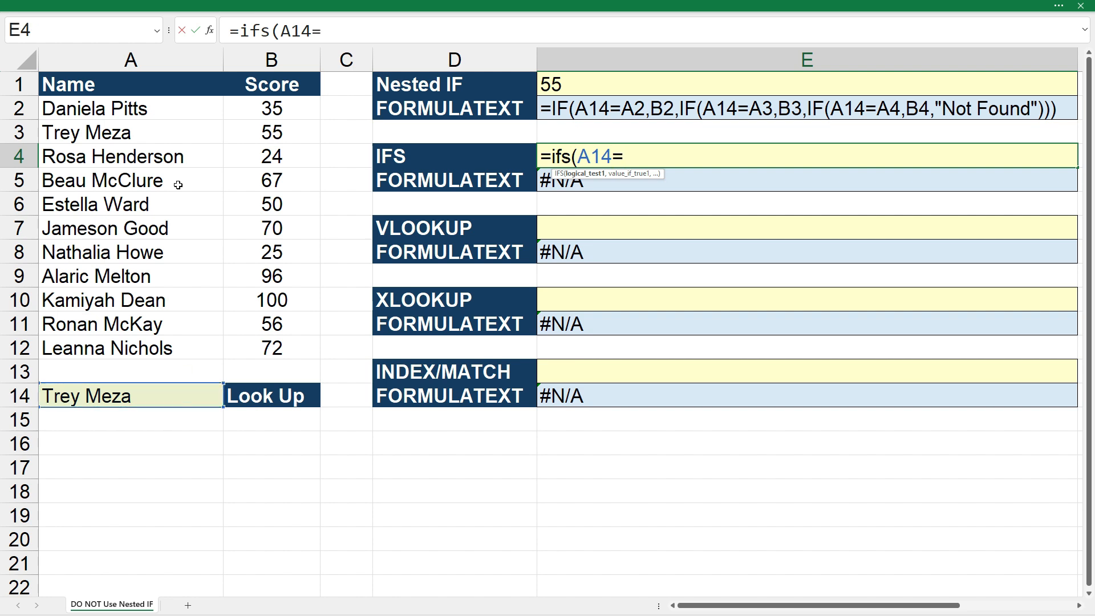
click(167, 113)
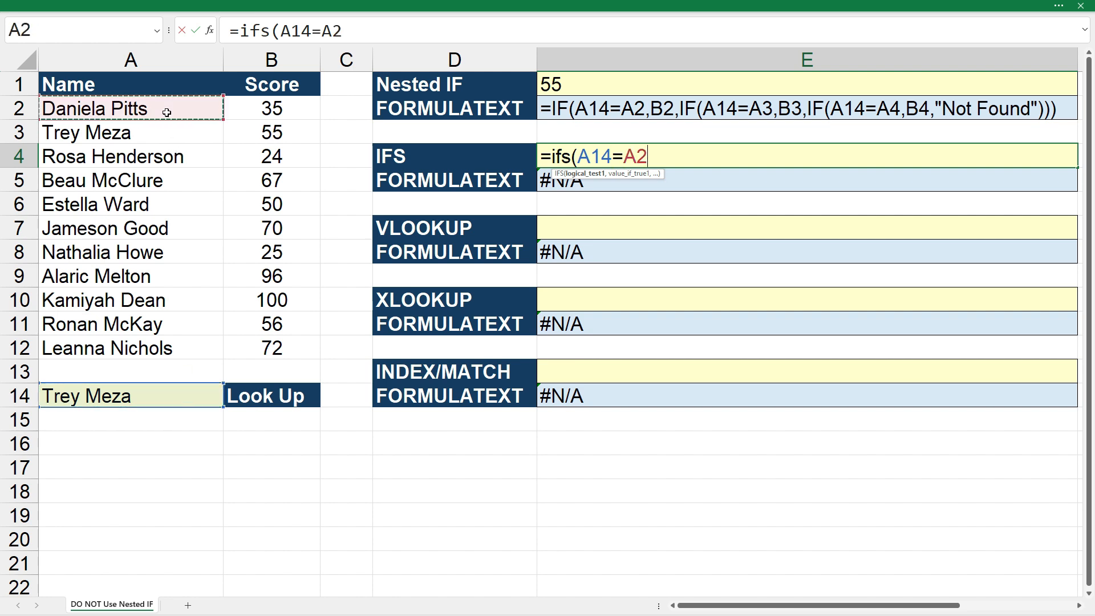
text(,)
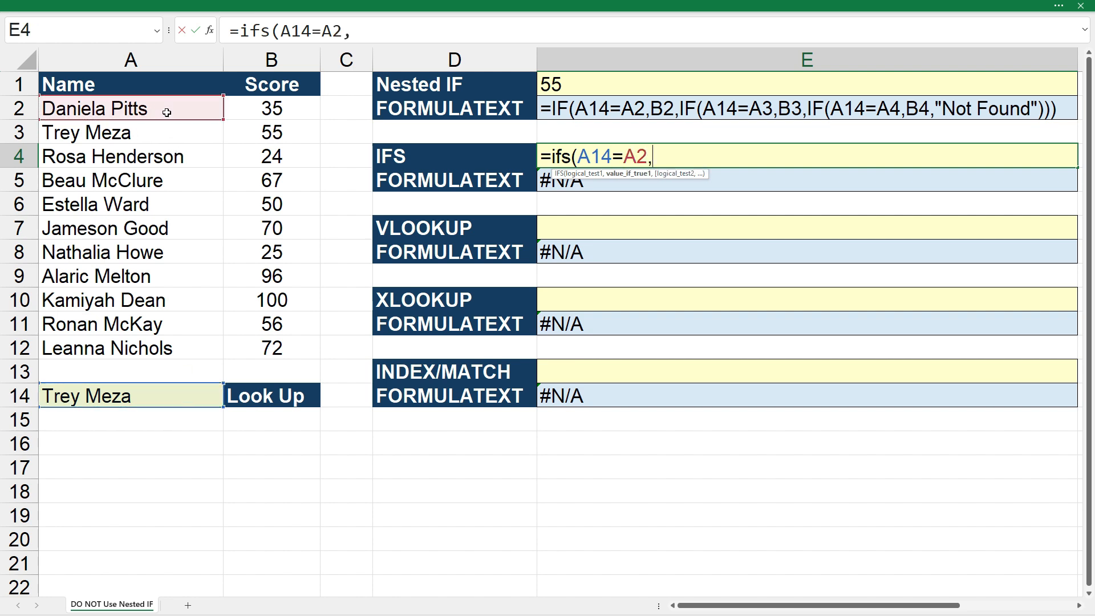
click(273, 111)
text(,)
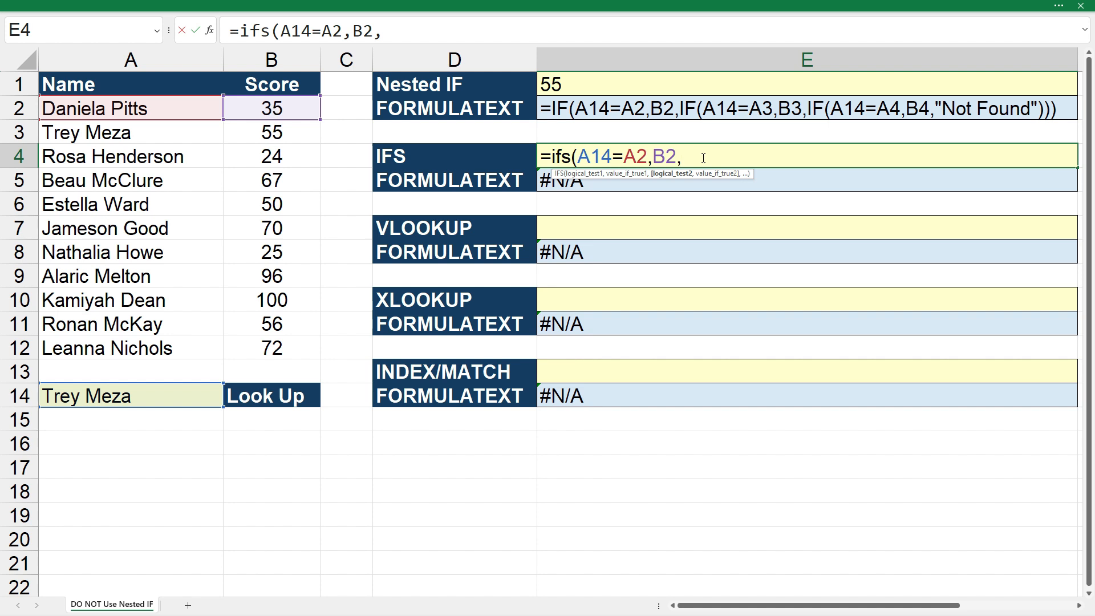
Add a second test to the IFS formula, A14=A3, returning B3.
click(173, 398)
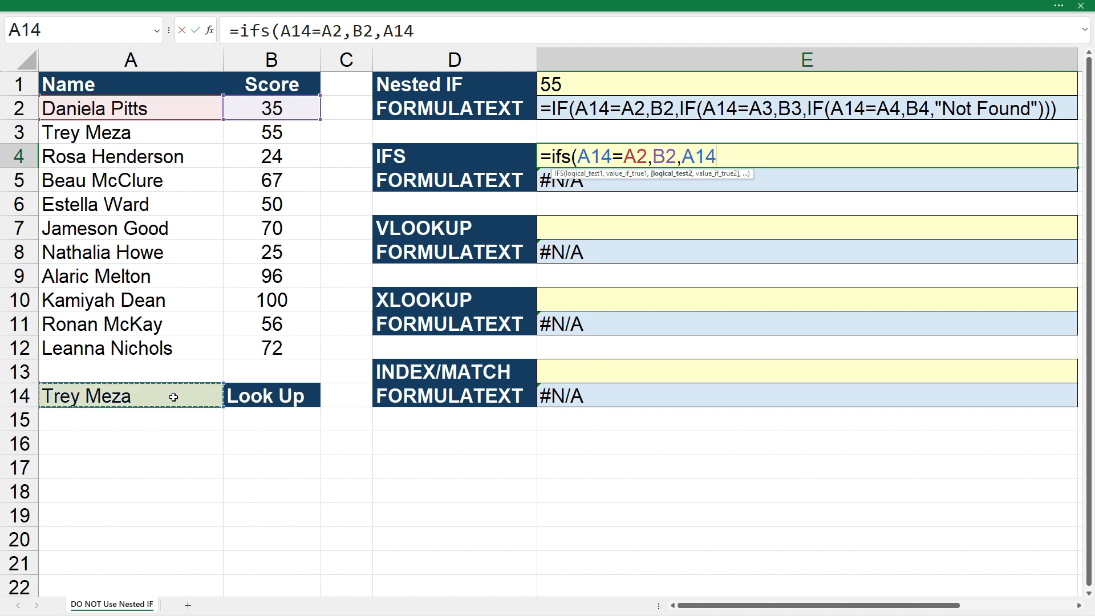
text(=)
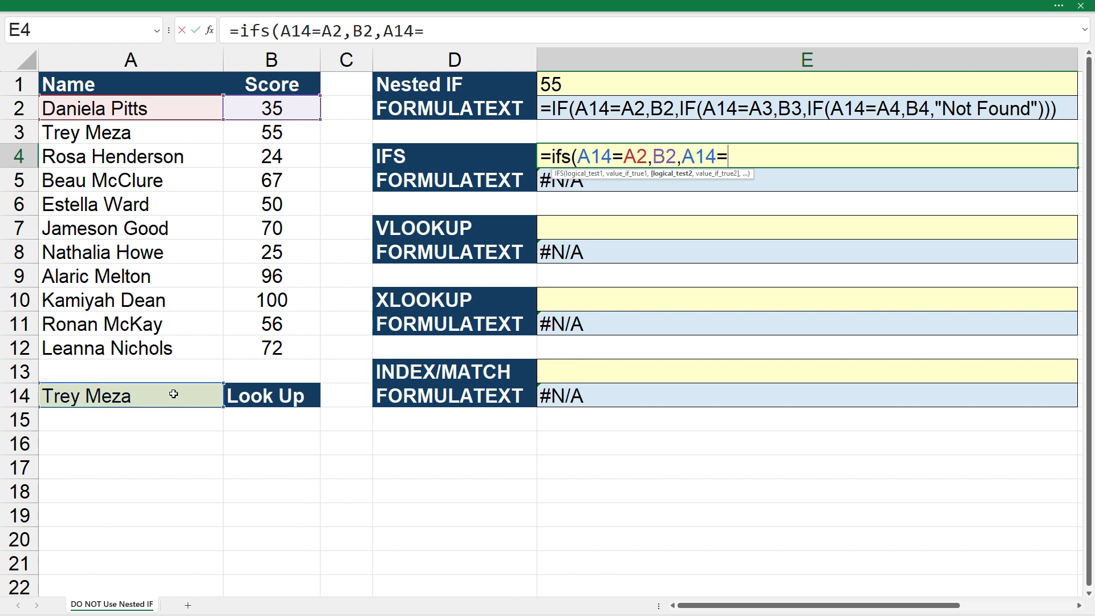
click(174, 130)
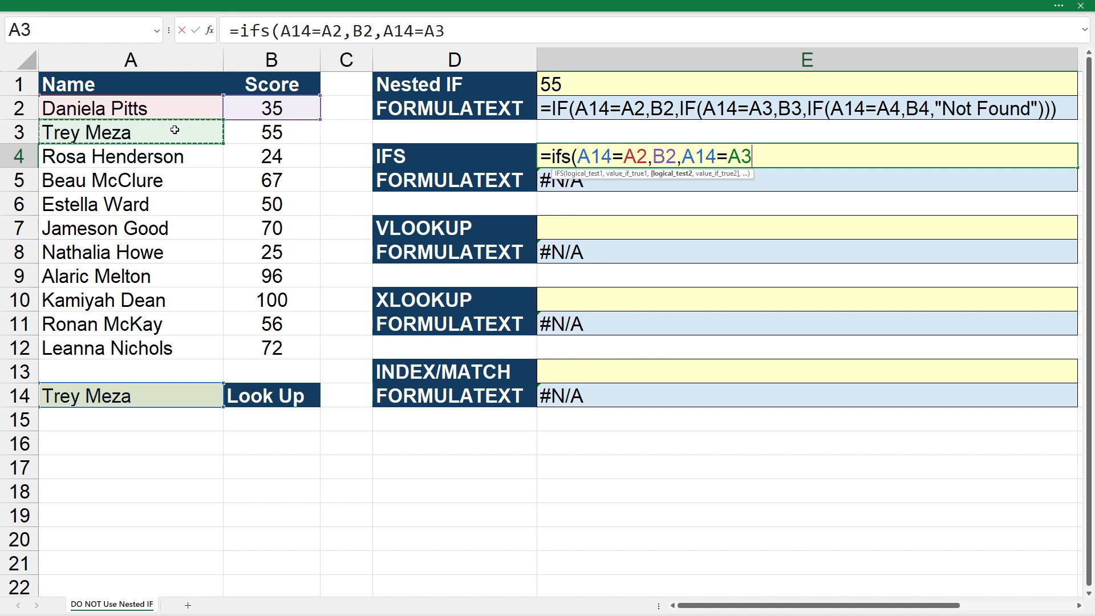
text(,)
click(280, 137)
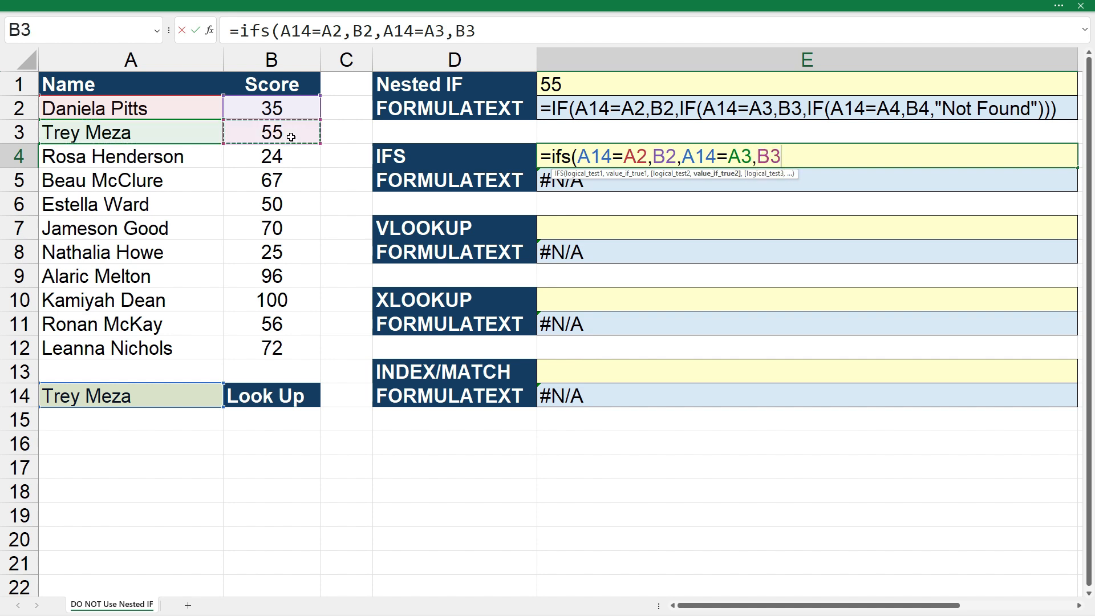
text(,)
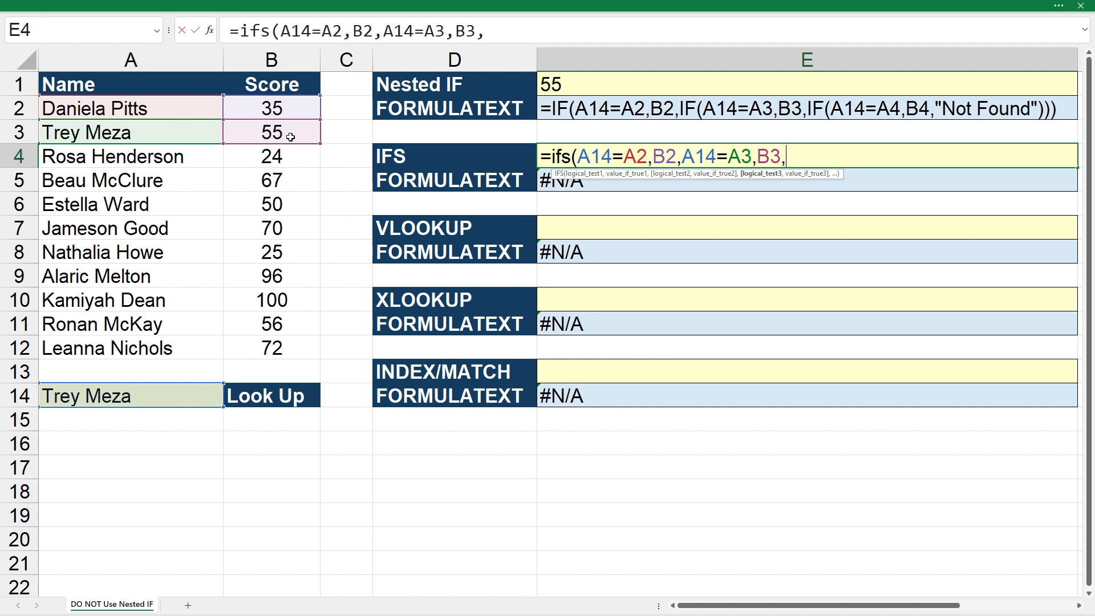
Finish the IFS formula in E4 with a third test, A14=A4, returning B4.
click(138, 398)
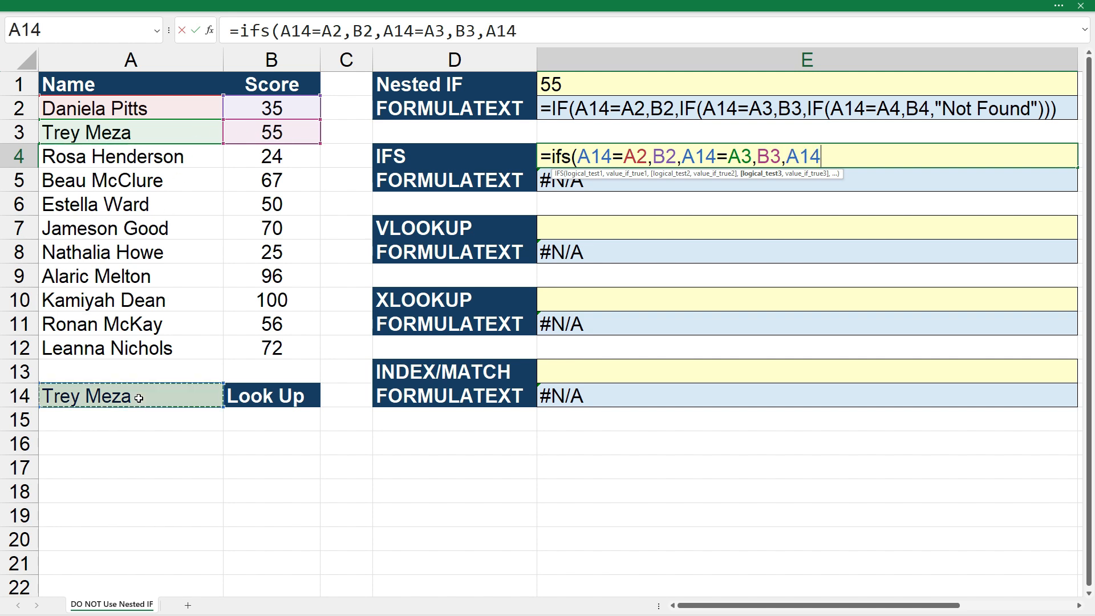
text(=)
click(189, 158)
text(,)
click(271, 159)
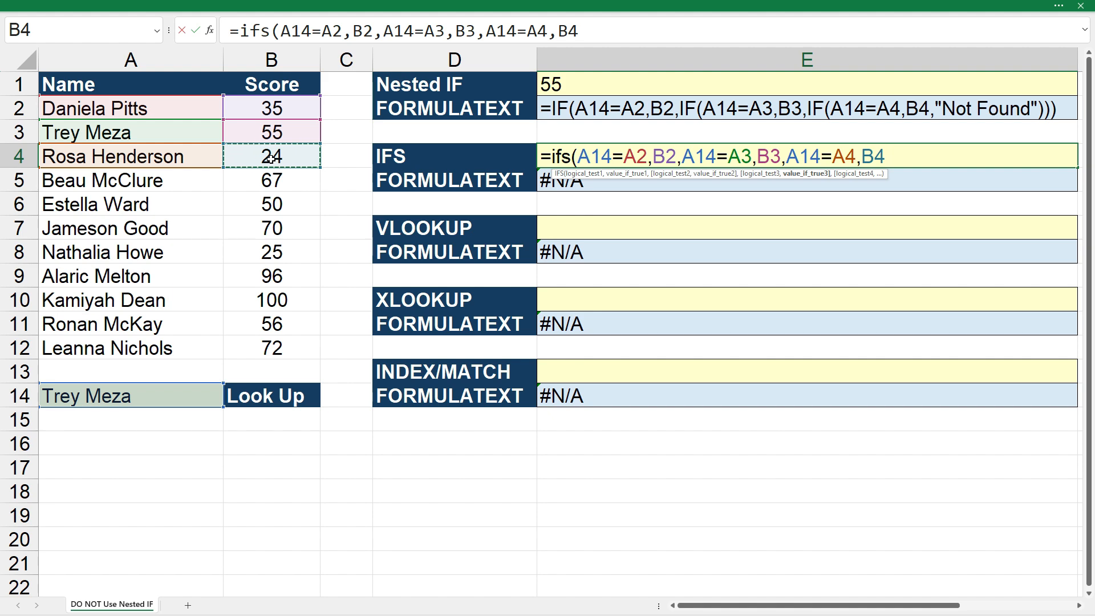
text())
key(Return)
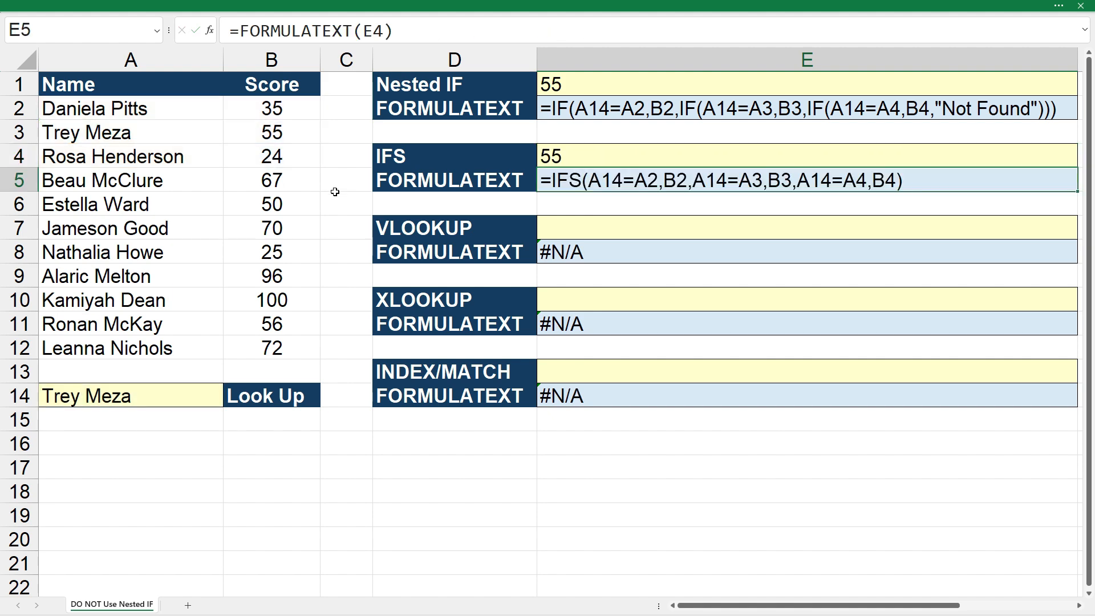
Change the look-up name in A14 to the first name in the list, the one in A2.
click(598, 212)
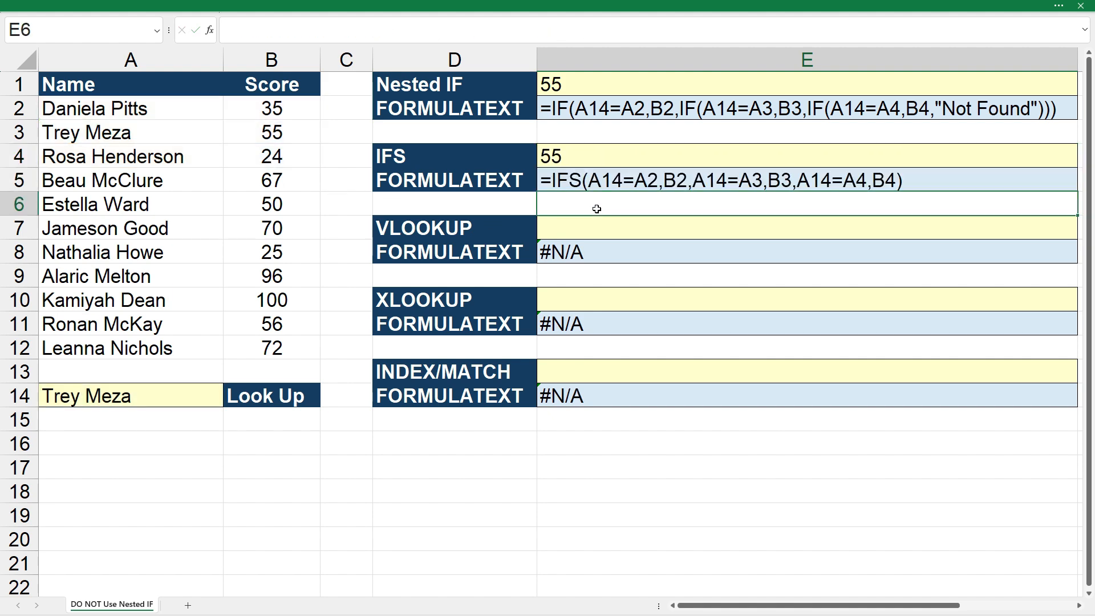
click(191, 399)
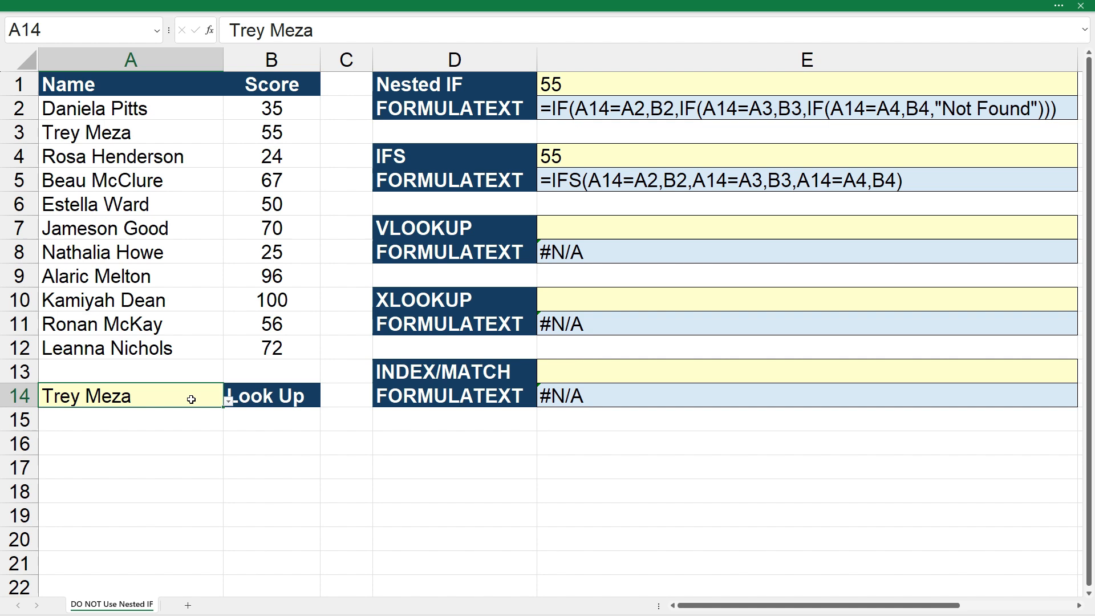
click(228, 401)
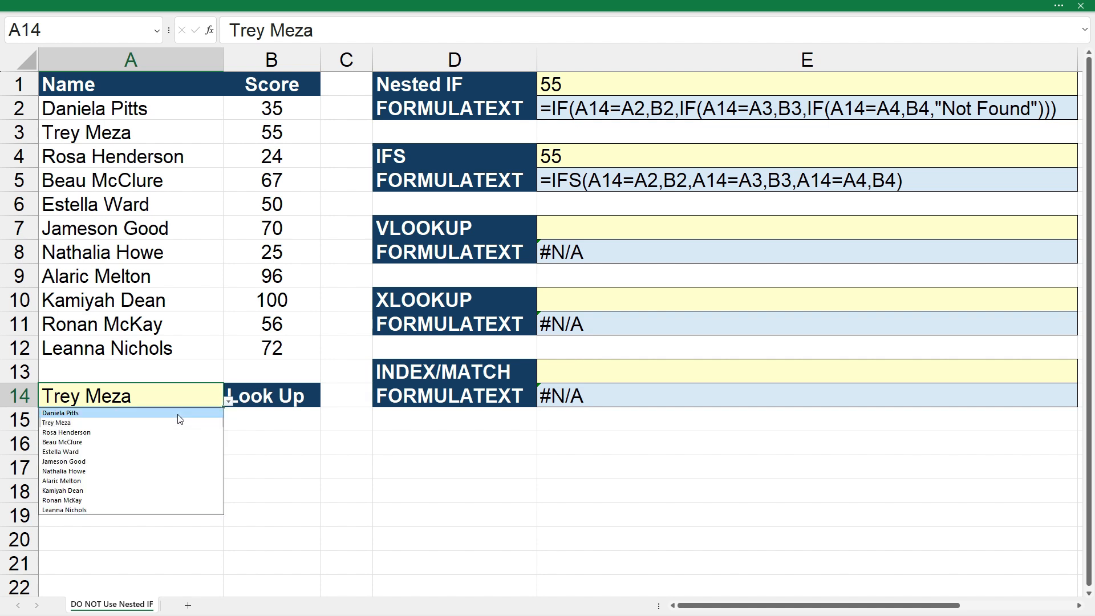
click(176, 413)
click(455, 203)
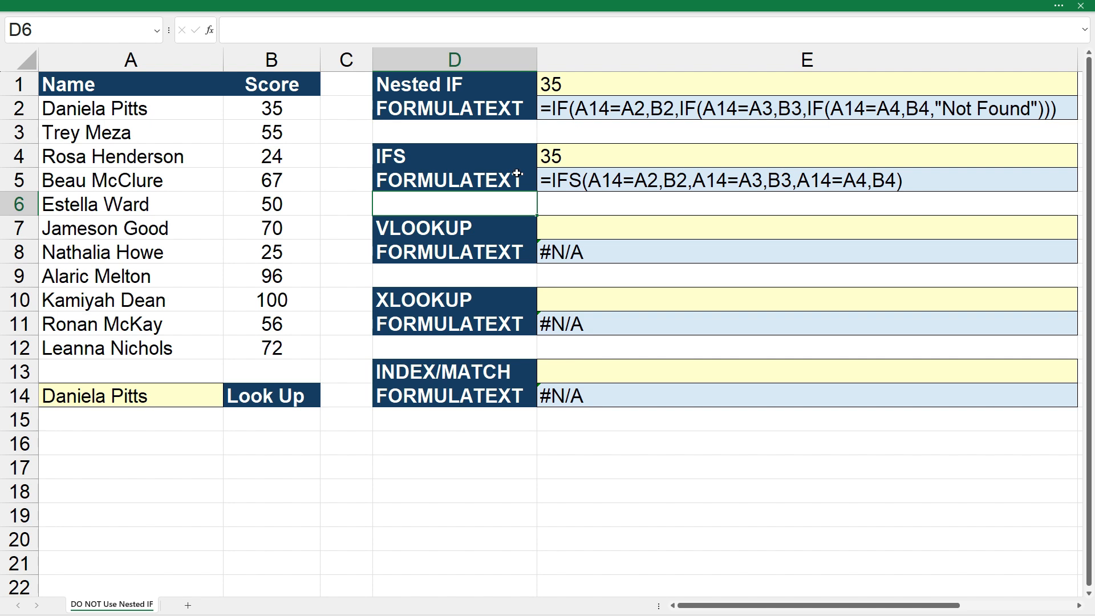
Inspect the IFS formula in E4 and its cell references without changing it.
click(598, 157)
click(485, 29)
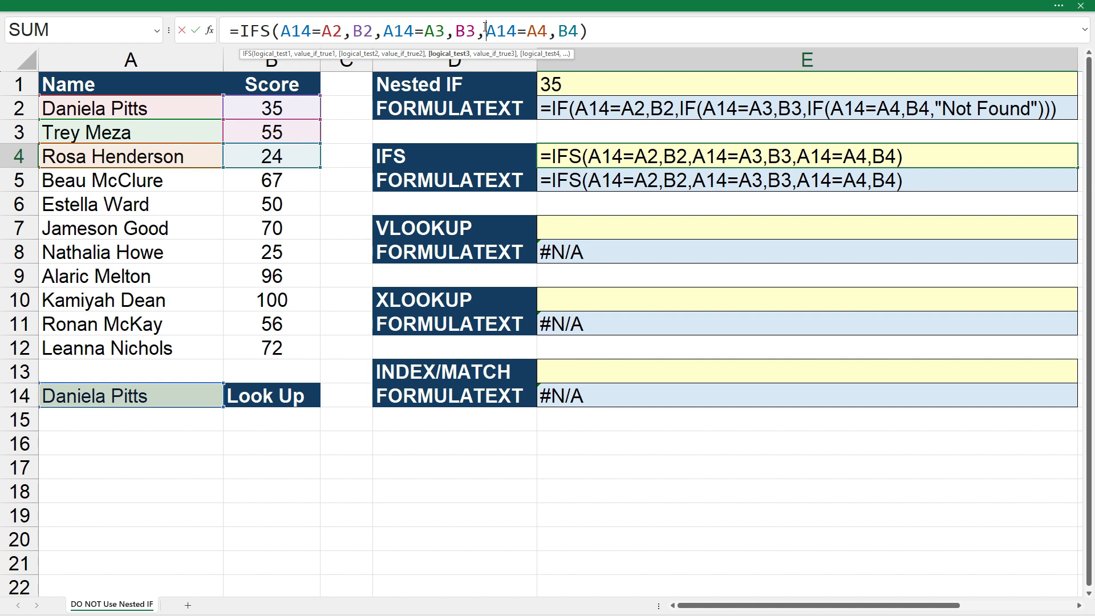
key(ctrl+Return)
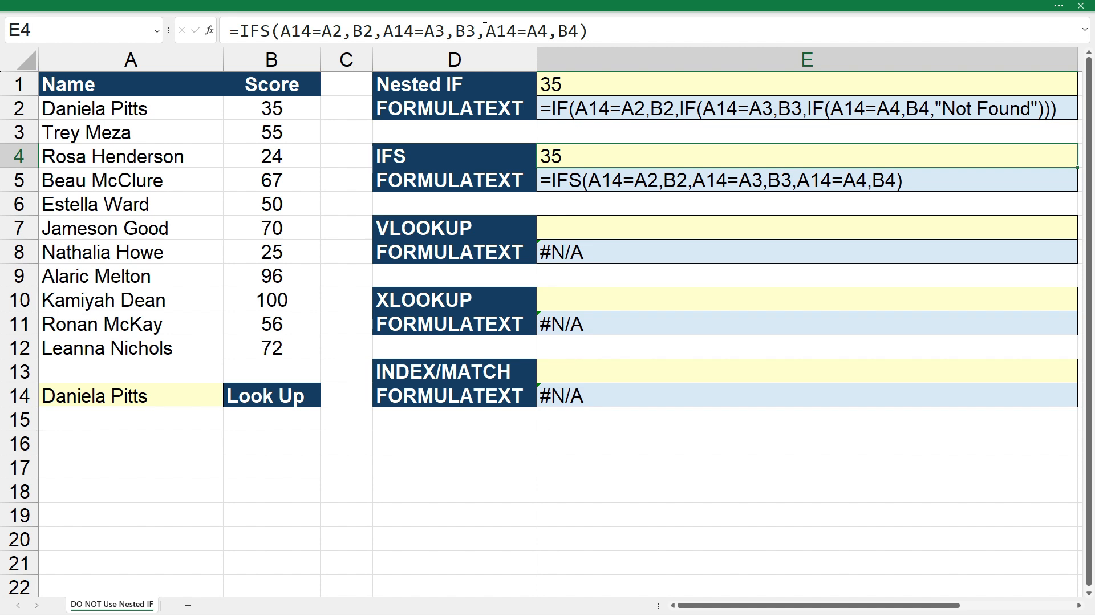
Start a VLOOKUP formula in E7 with A14 as the lookup value and A2:B12 as the table array.
click(603, 228)
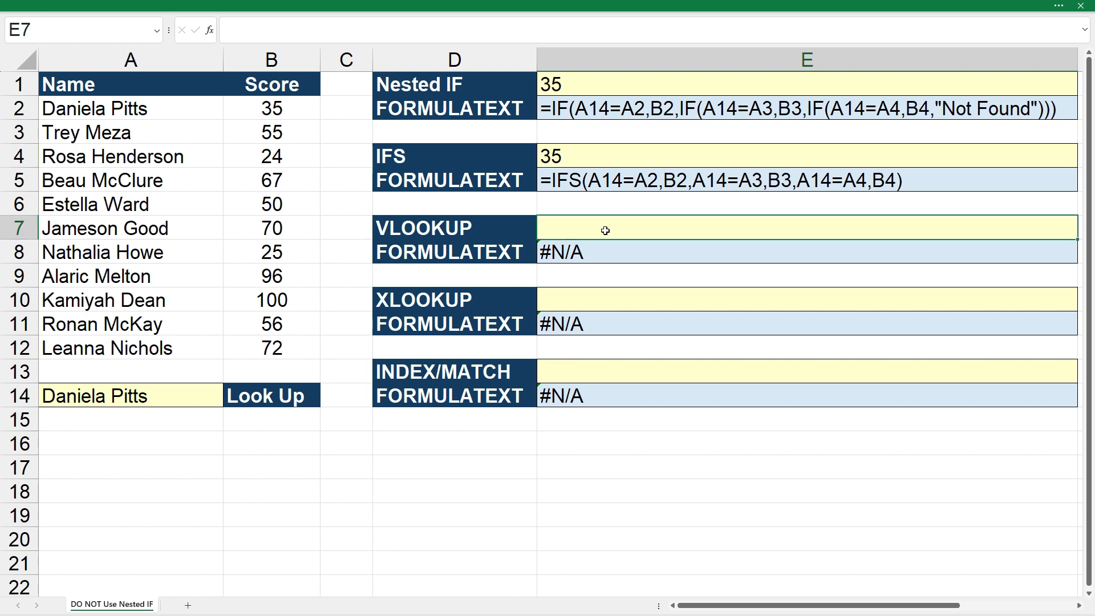
text(=vlookup()
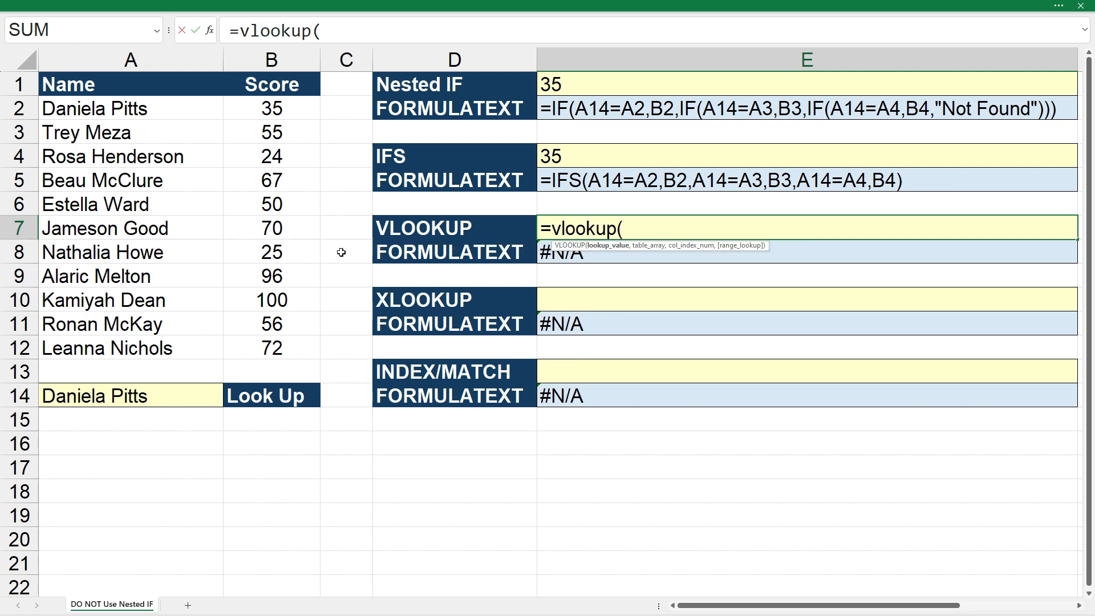
click(166, 392)
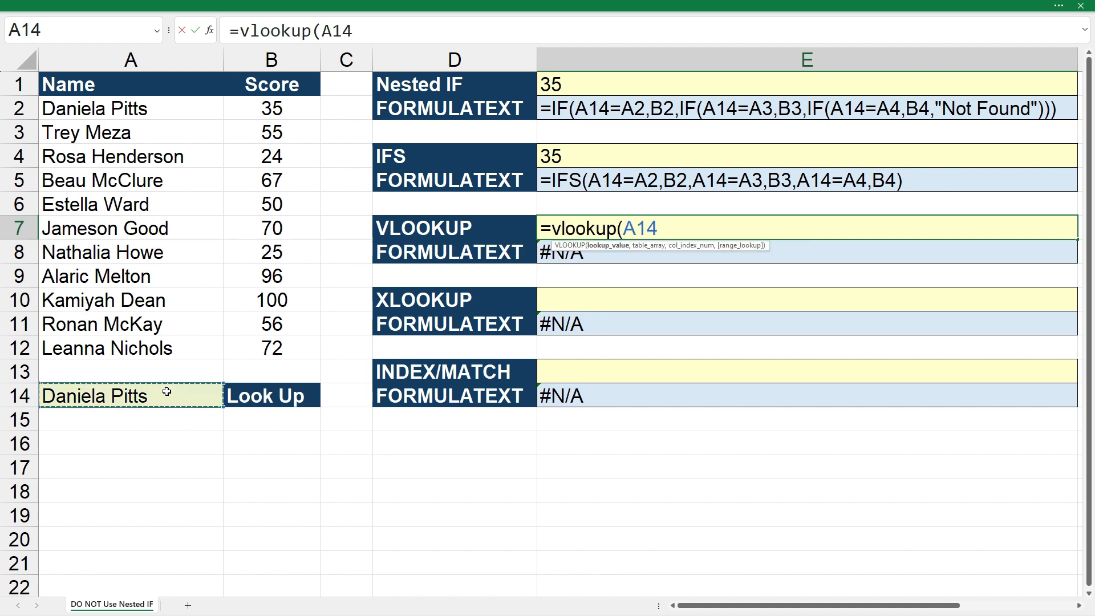
text(,)
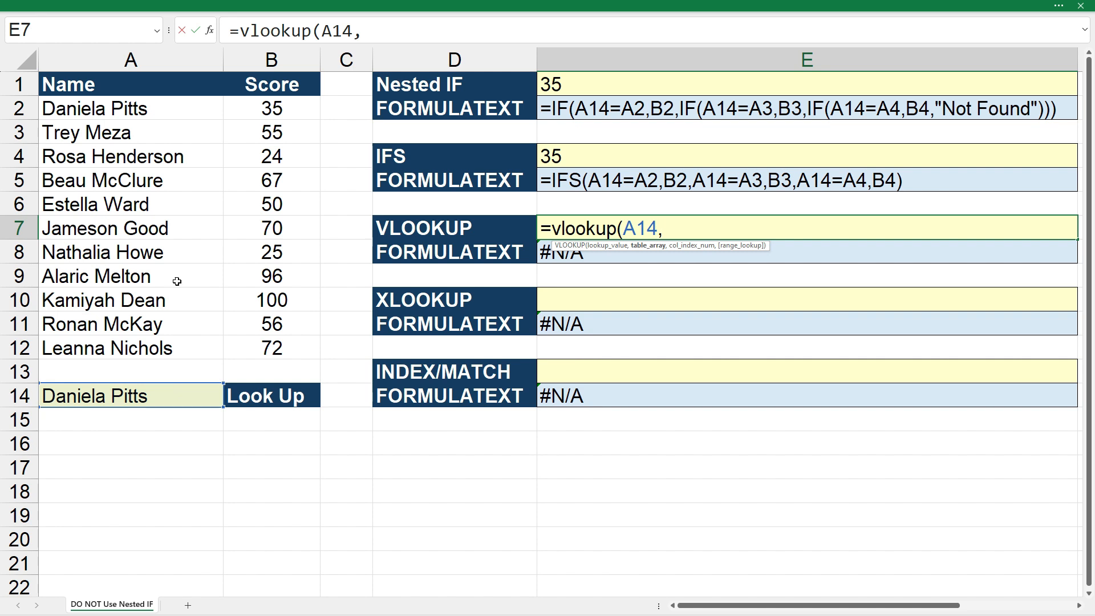
drag(159, 106, 266, 352)
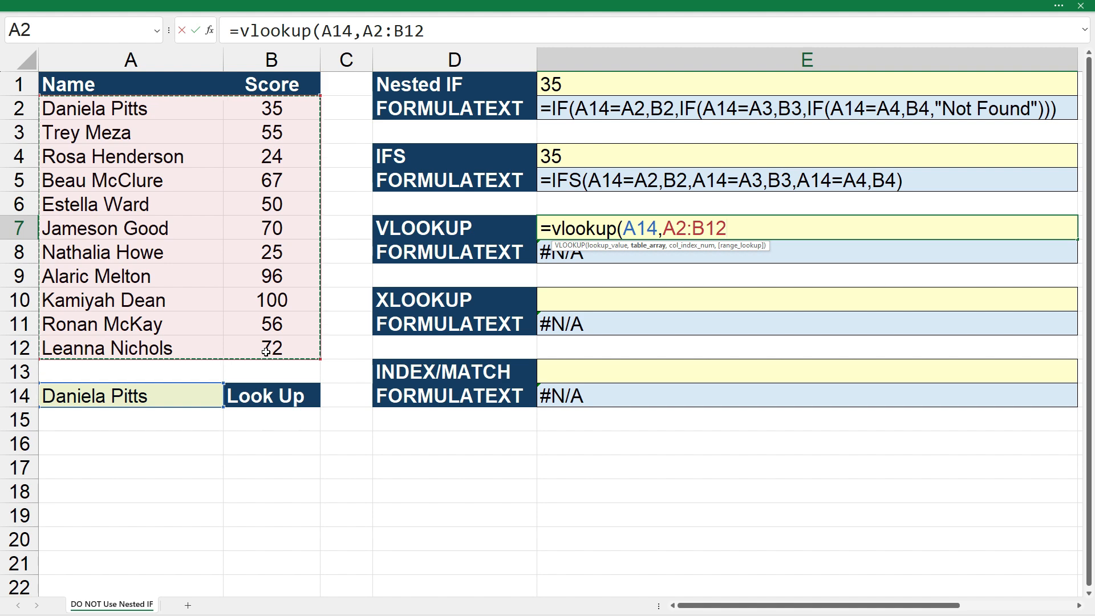
text(,)
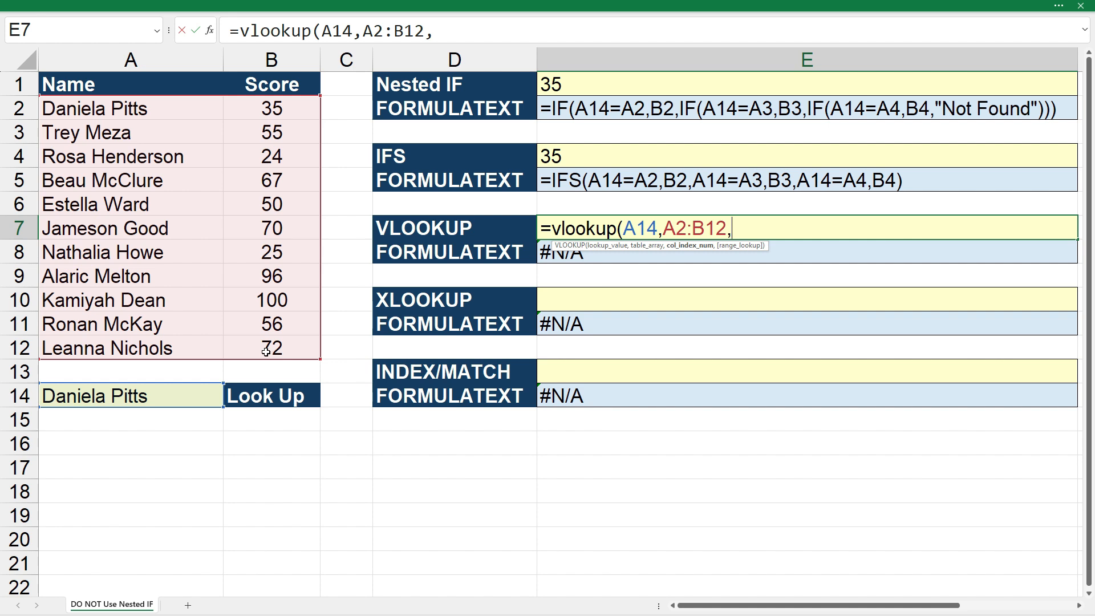
Finish the VLOOKUP formula in E7 with column index 2 and range lookup 0 for an exact match.
text(2,)
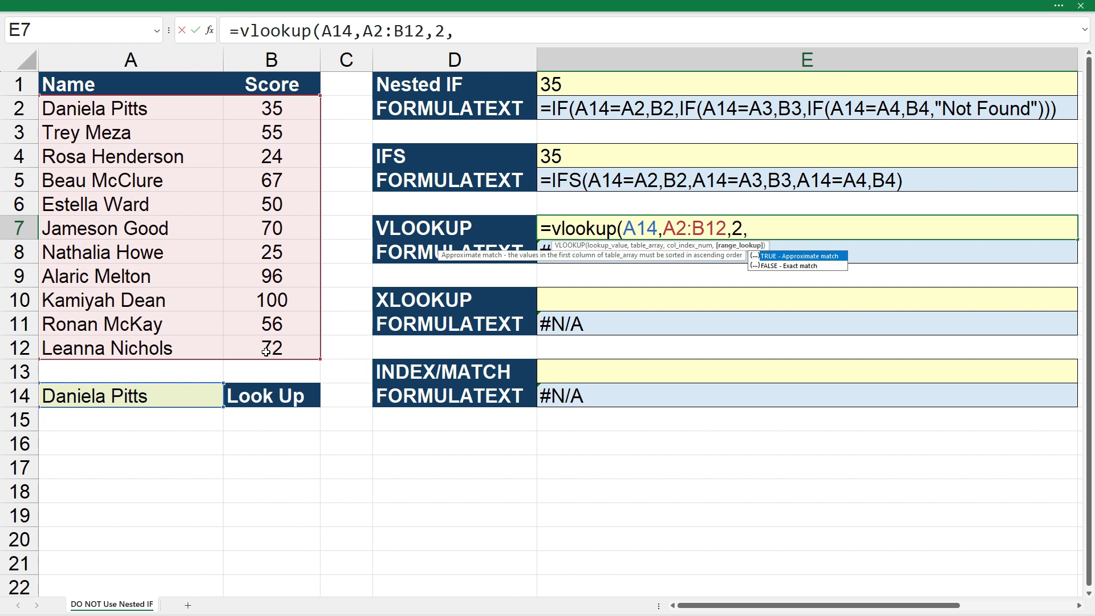
text(0))
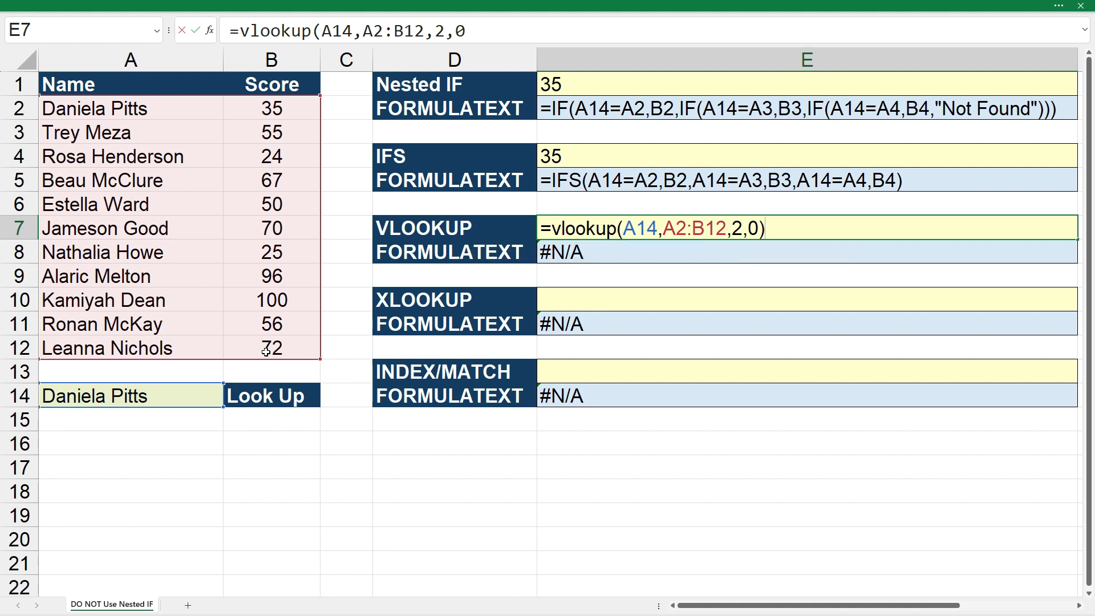
key(Return)
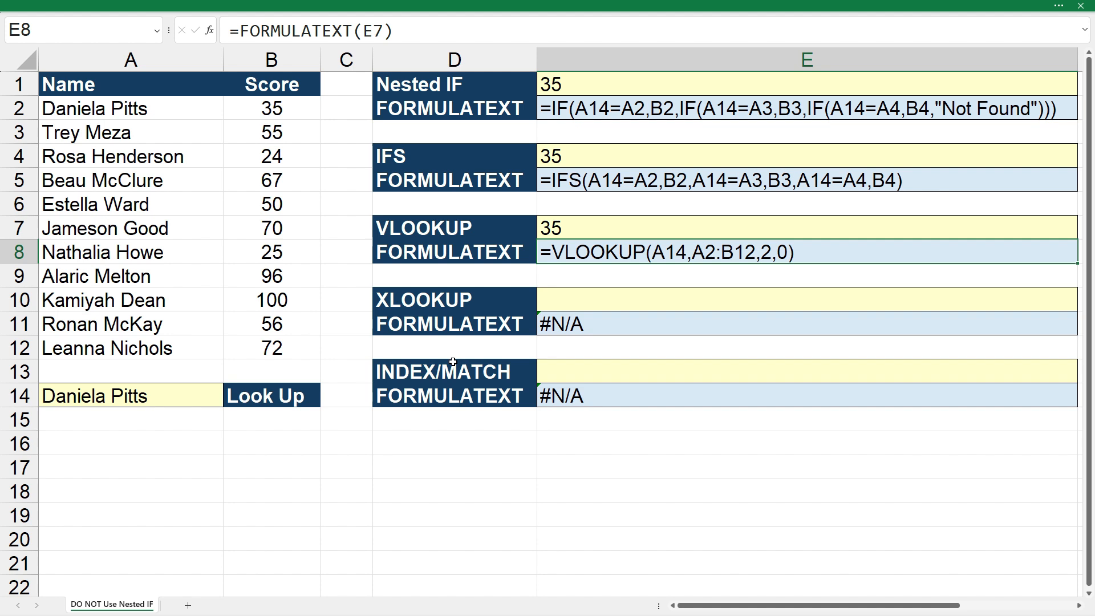
Set the look-up name in A14 back to the second name in the list, the one in A3.
click(191, 388)
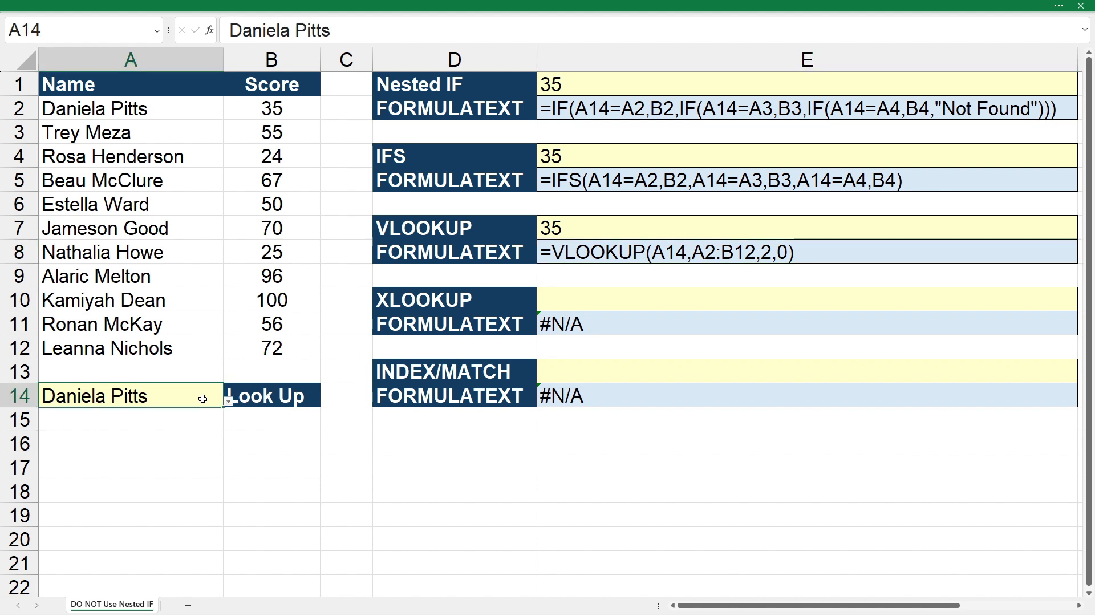
click(229, 401)
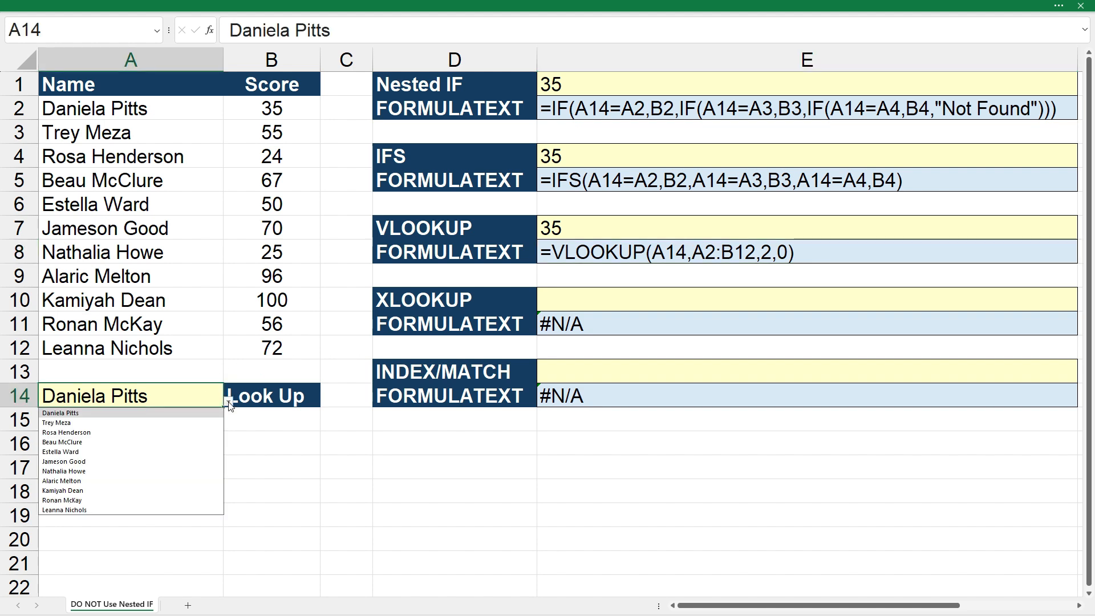
click(165, 423)
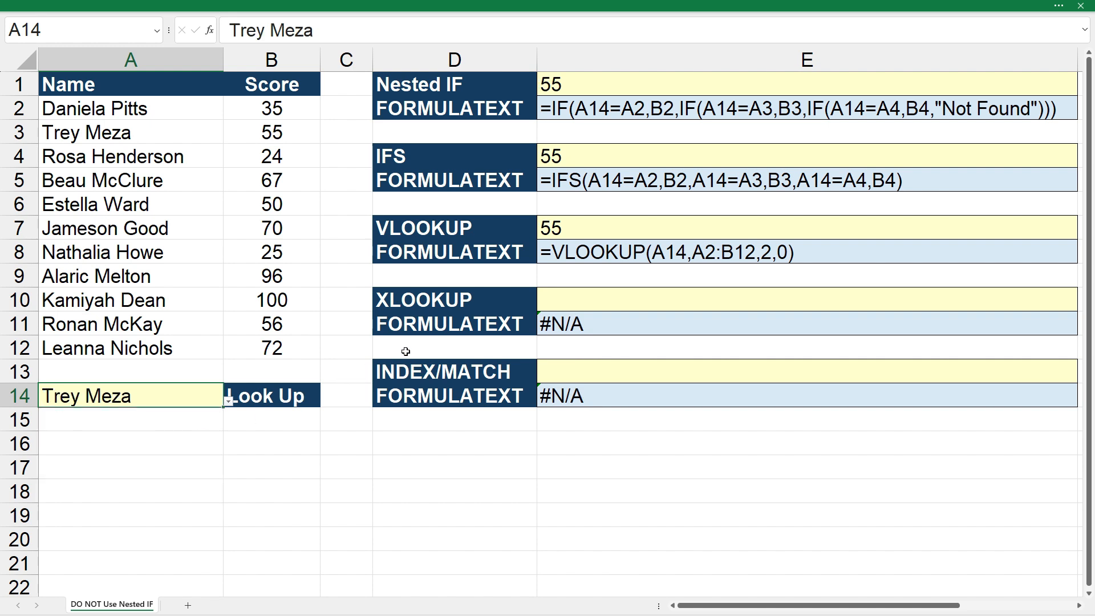
Examine the VLOOKUP formula in E7 and the ranges it references, leaving the formula unchanged.
click(622, 252)
click(629, 226)
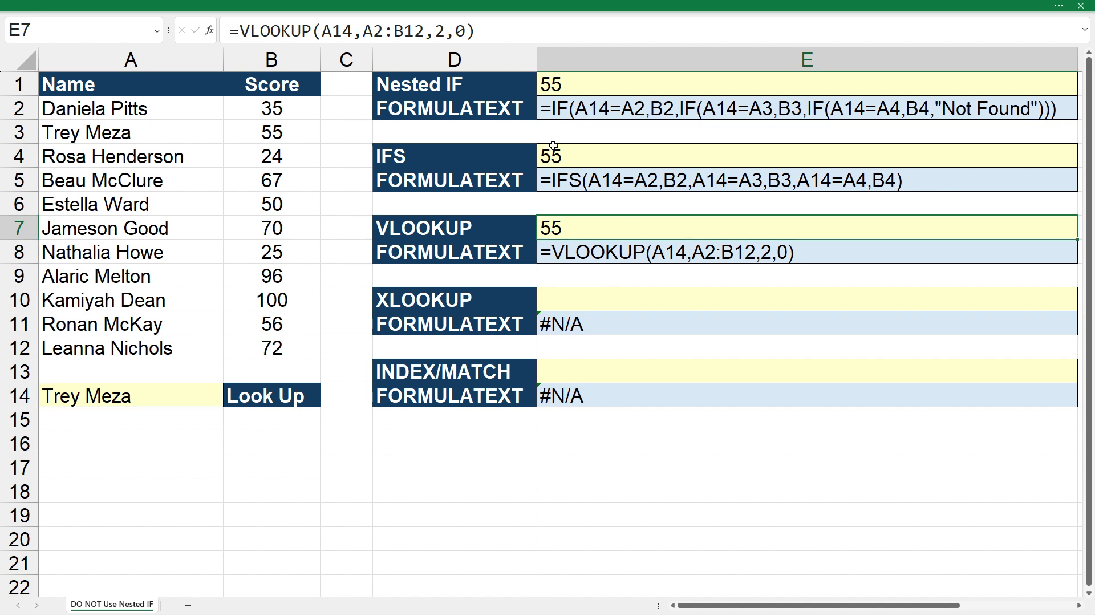
click(514, 30)
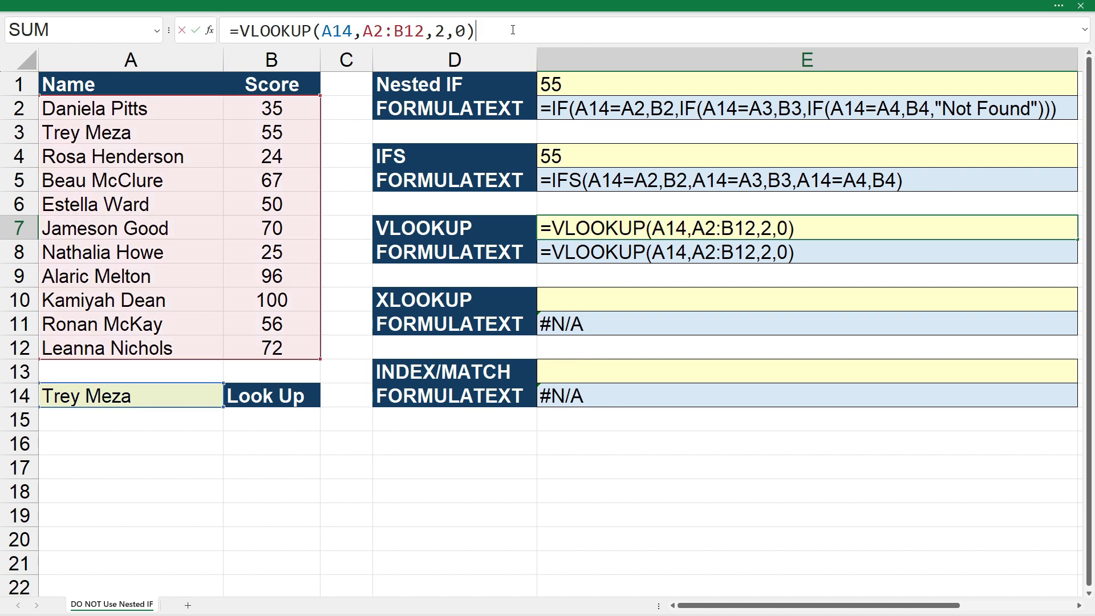
key(Escape)
Set the look-up name in A14 to the name listed in A10.
click(194, 396)
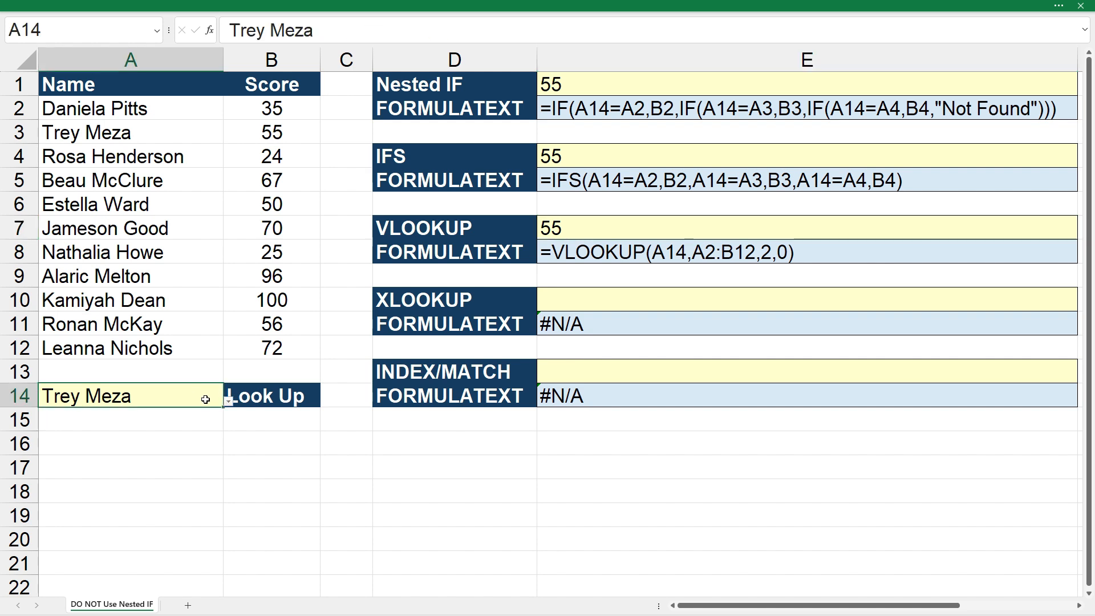
click(229, 402)
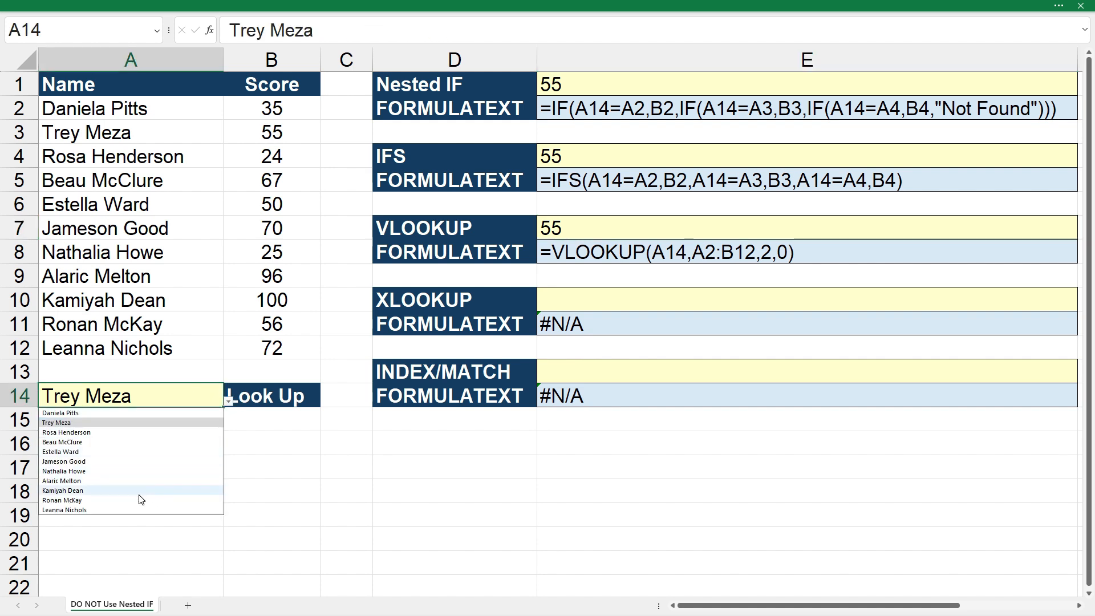
click(63, 490)
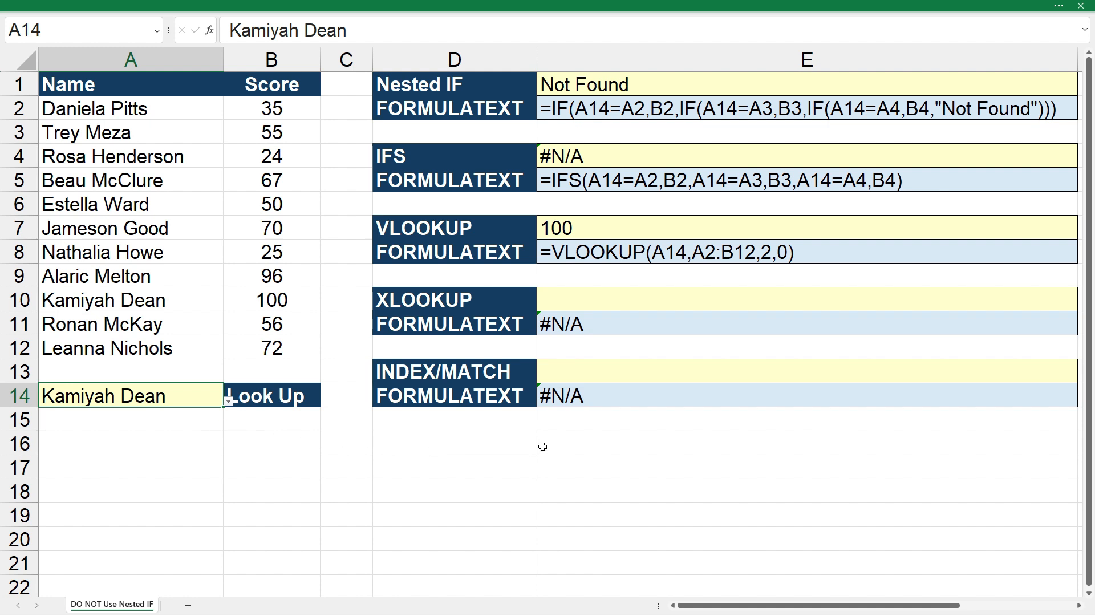
Enter an XLOOKUP formula in E10 with lookup value A14, lookup array A2:A12 and return array B2:B12.
click(581, 302)
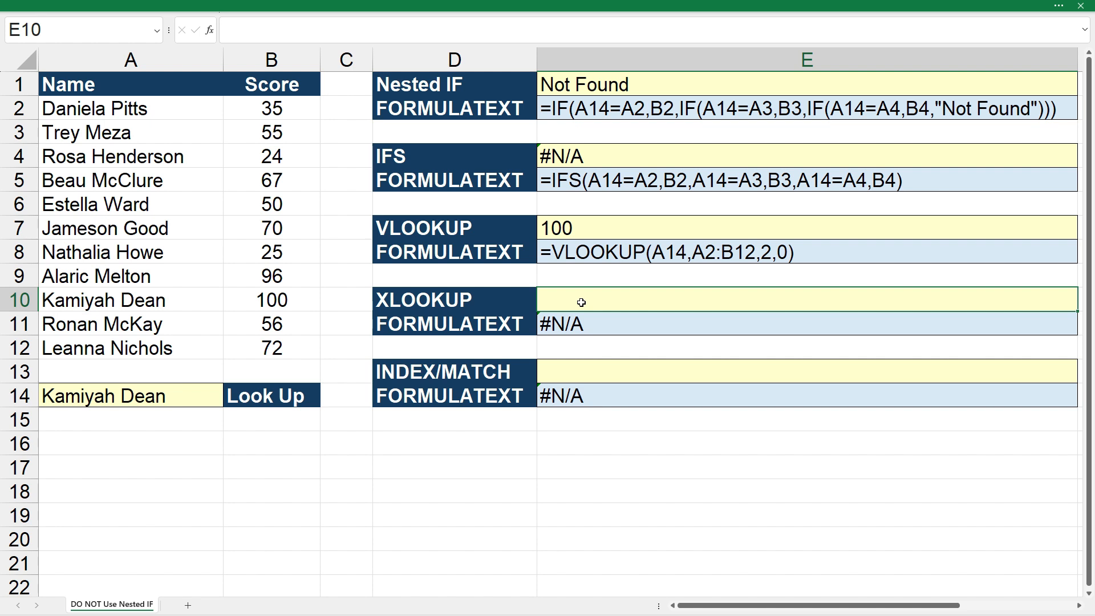
text(=xlookup()
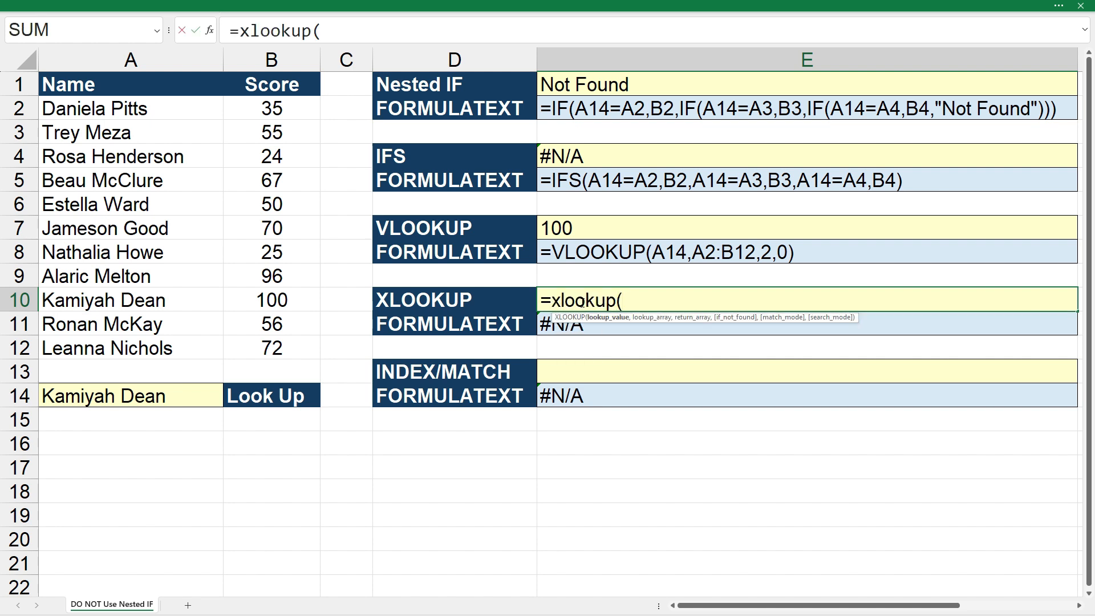
click(174, 399)
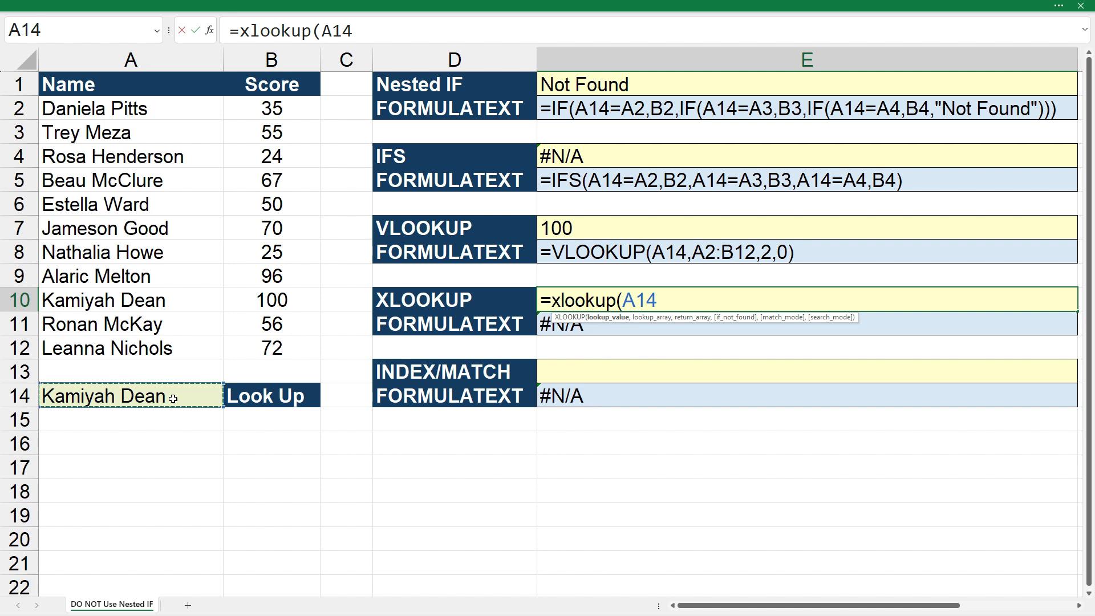
text(,)
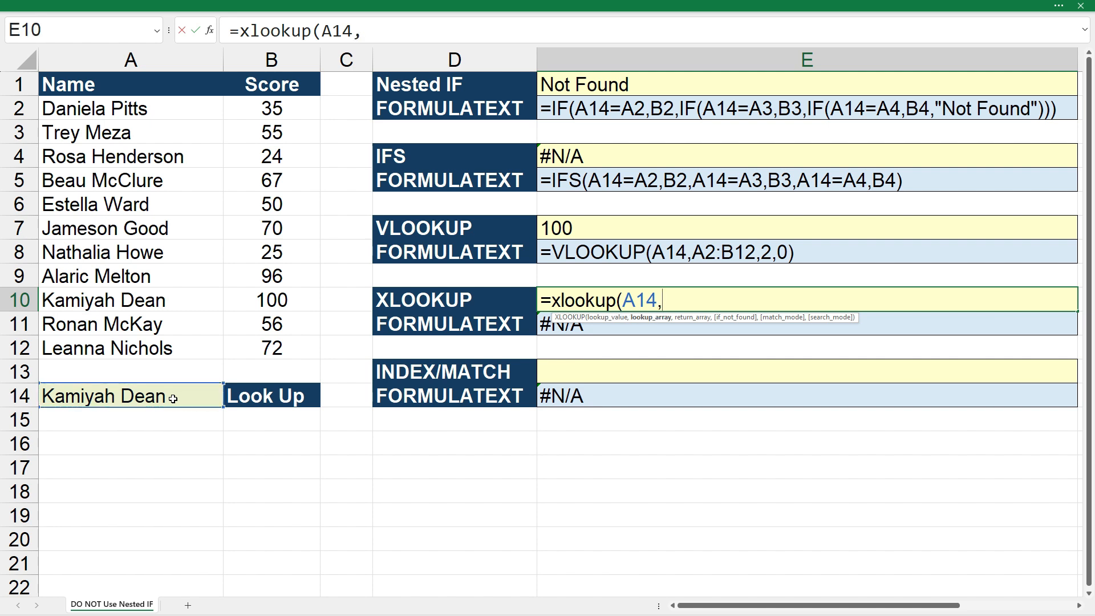
drag(152, 109, 132, 352)
text(,)
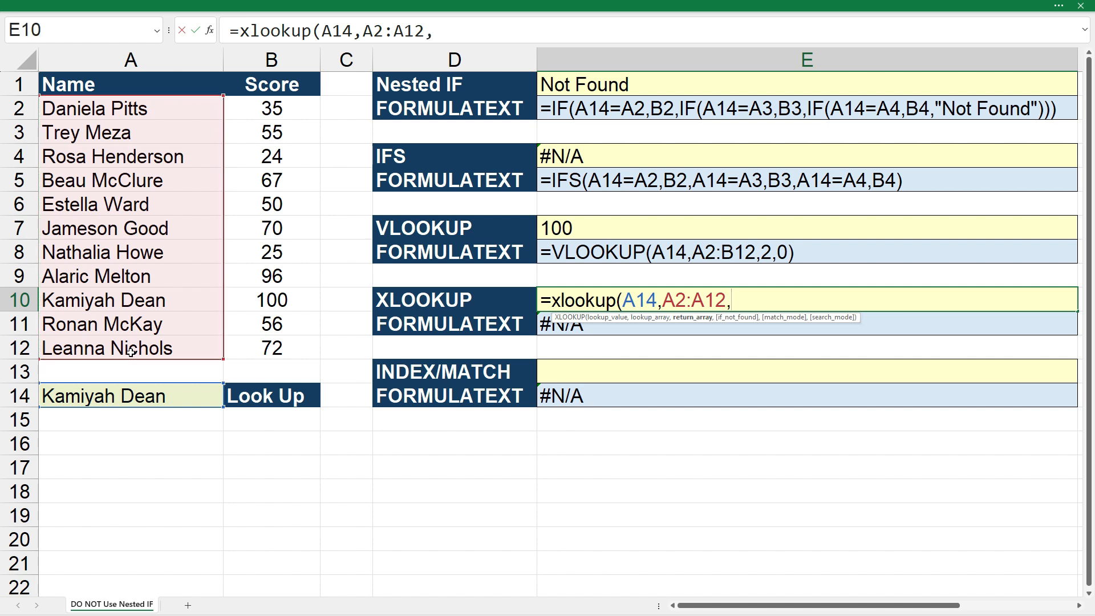
drag(298, 111, 275, 347)
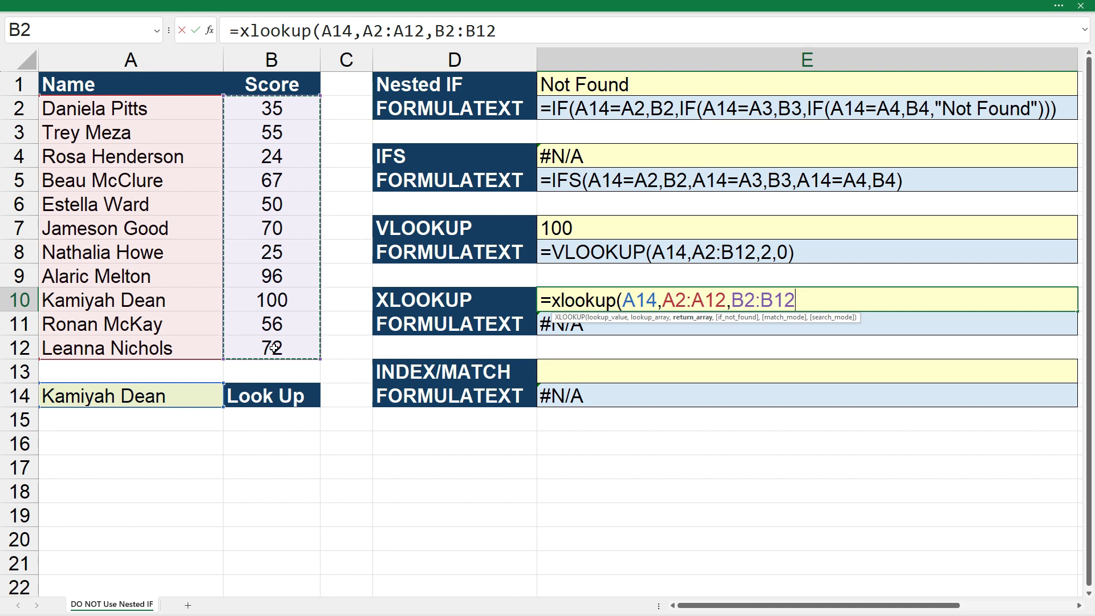
text())
key(Return)
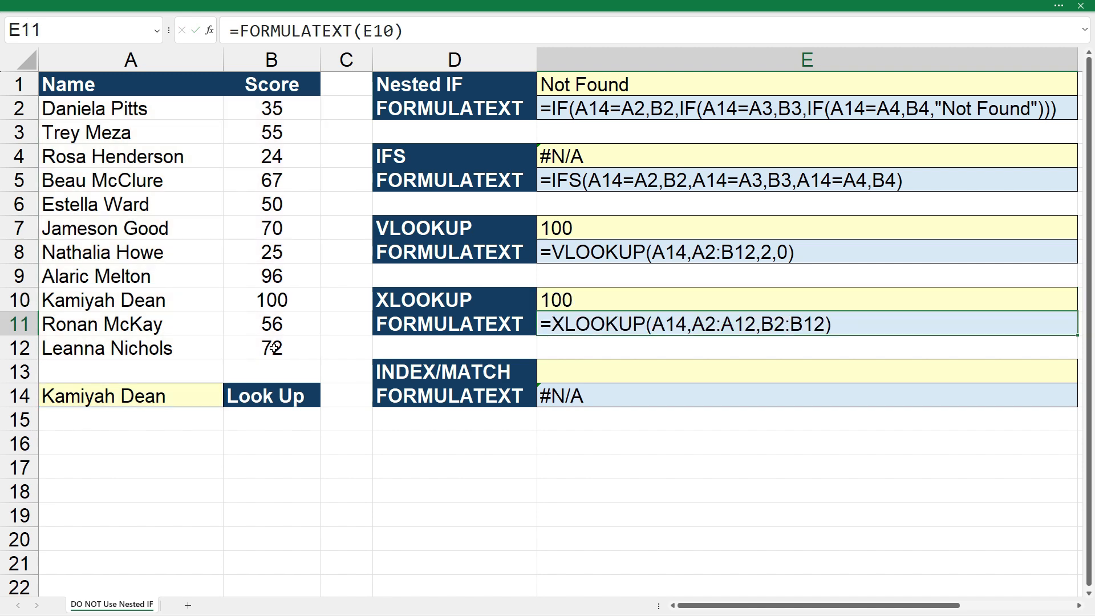
click(524, 438)
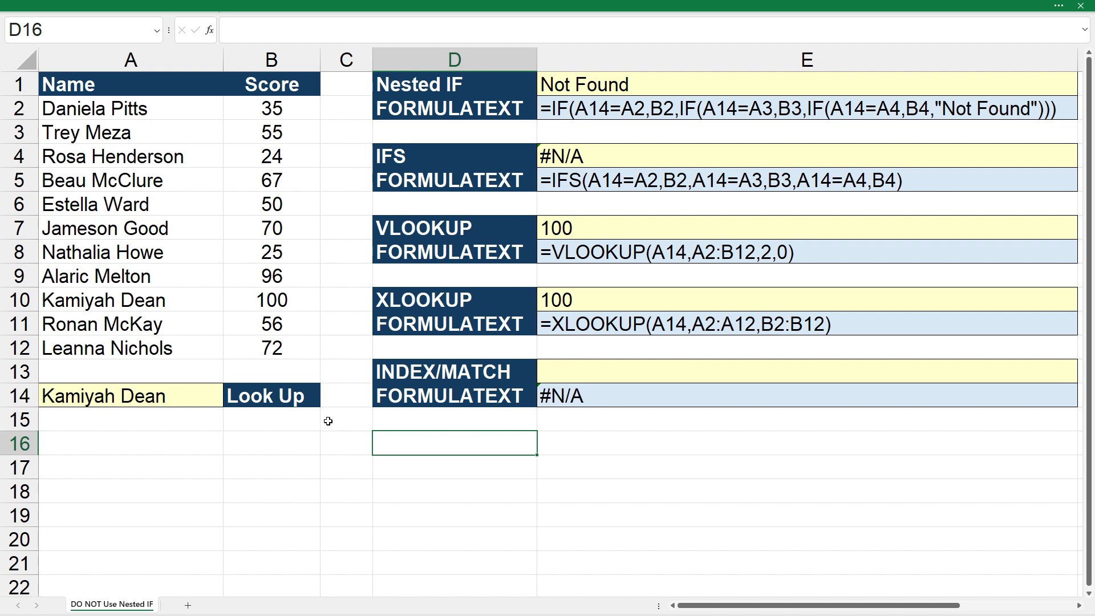
Switch the look-up name in A14 to the one listed in A3.
click(202, 397)
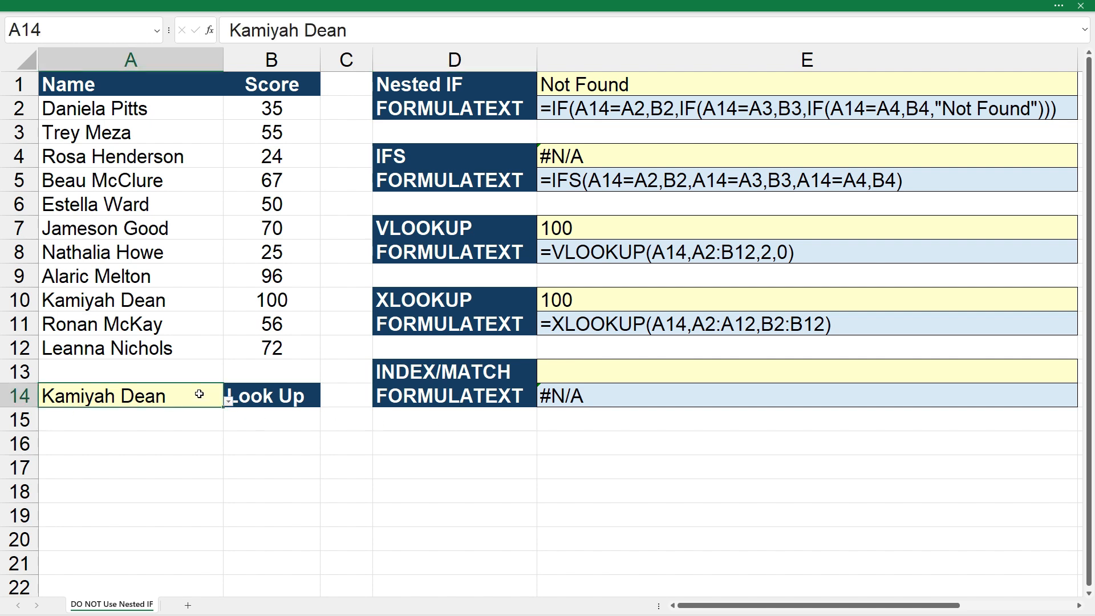
click(229, 402)
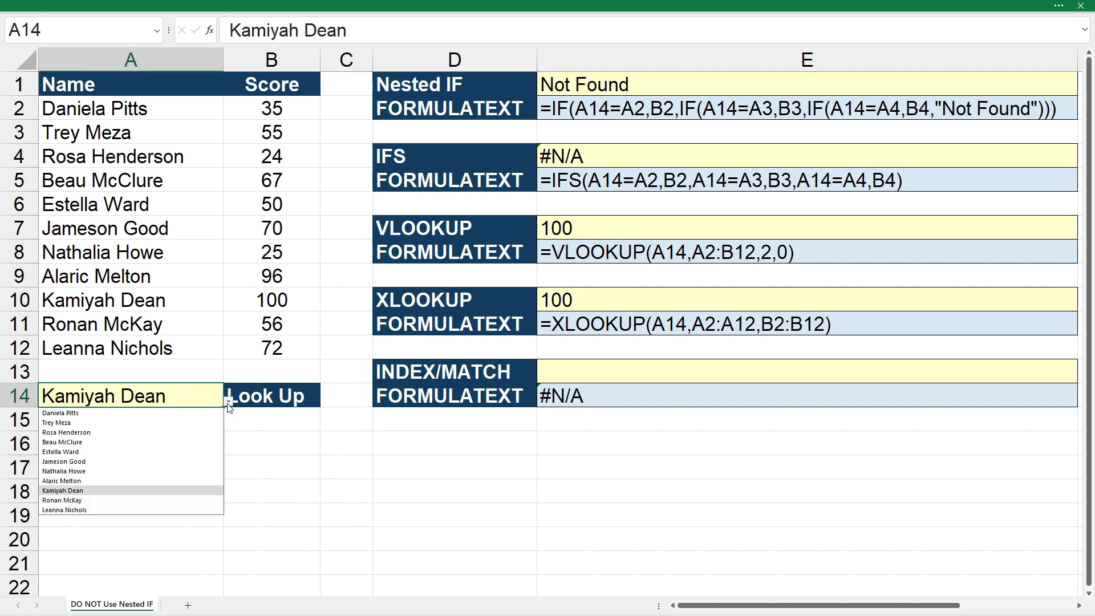
click(153, 422)
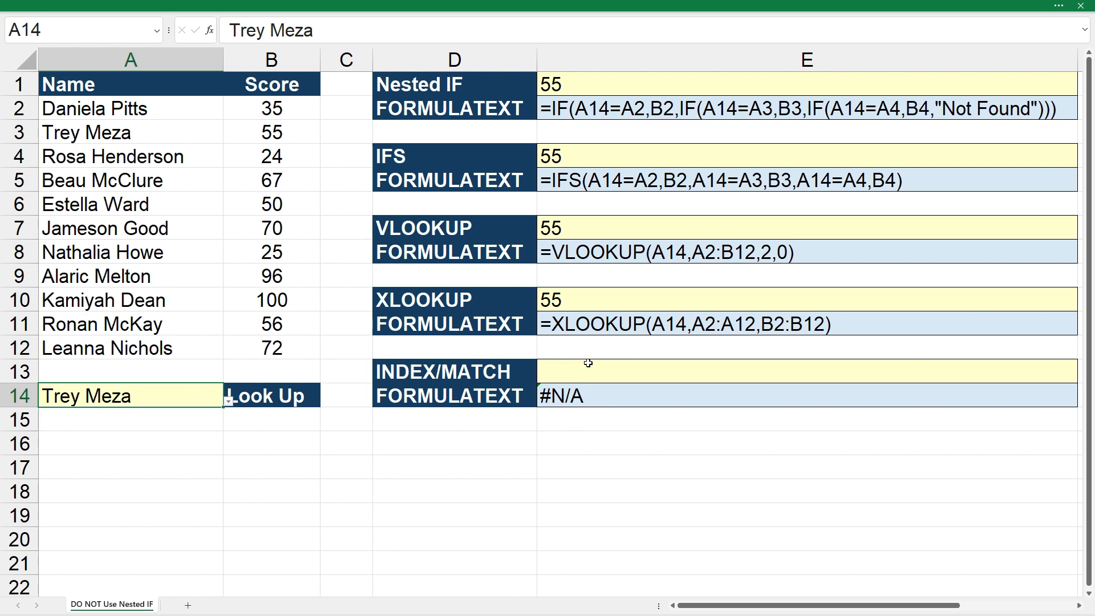
Examine the XLOOKUP formula in E10 and its highlighted lookup and return ranges without editing it.
click(603, 298)
click(418, 30)
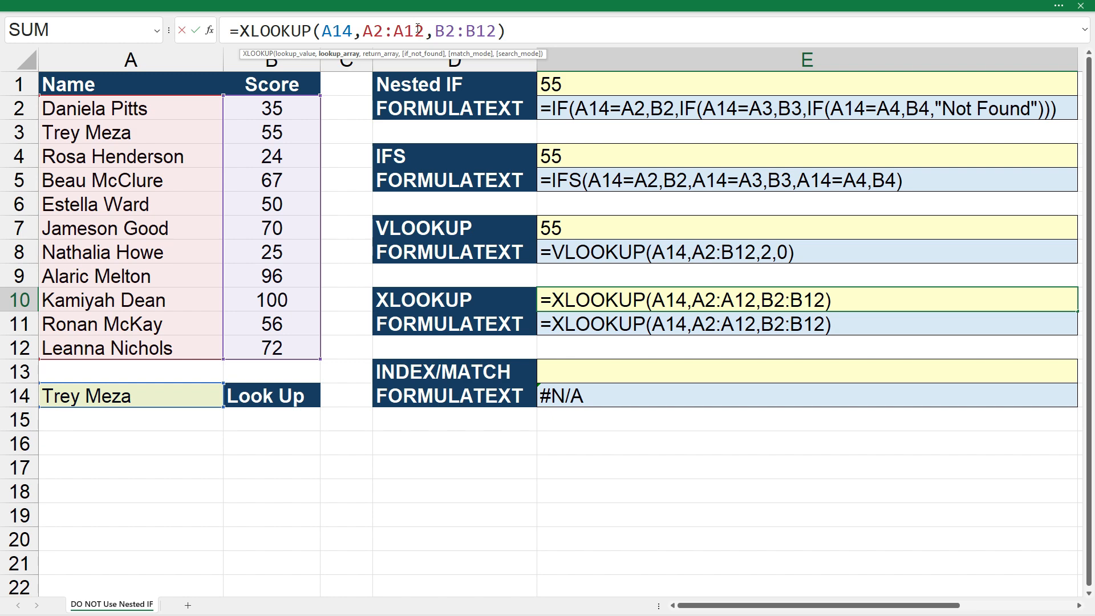
key(Escape)
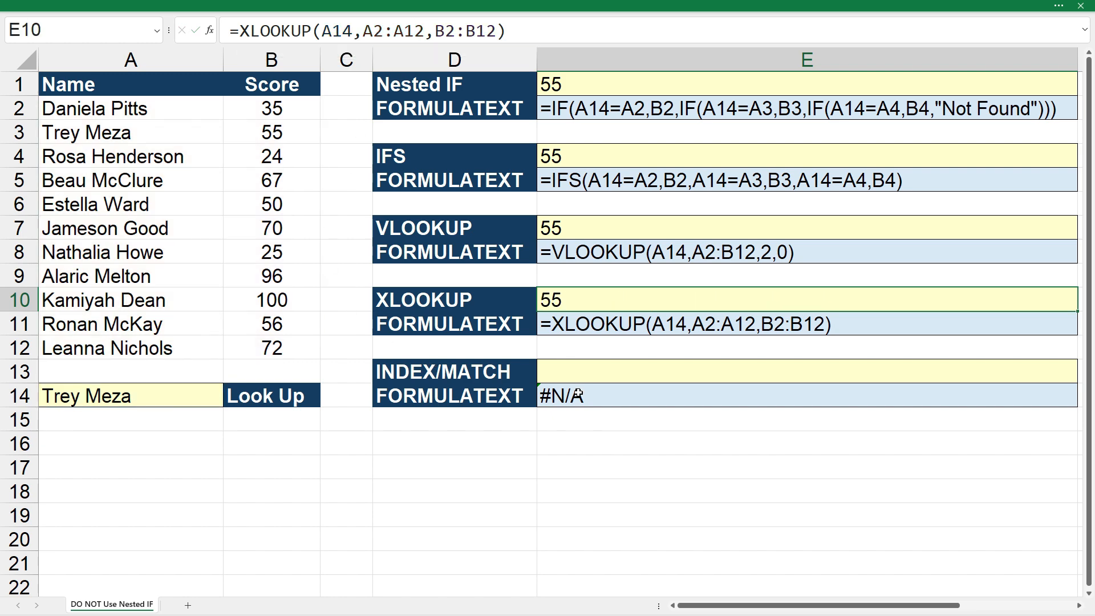
Start an INDEX formula in E13 with the scores B2:B12 as the array.
click(609, 376)
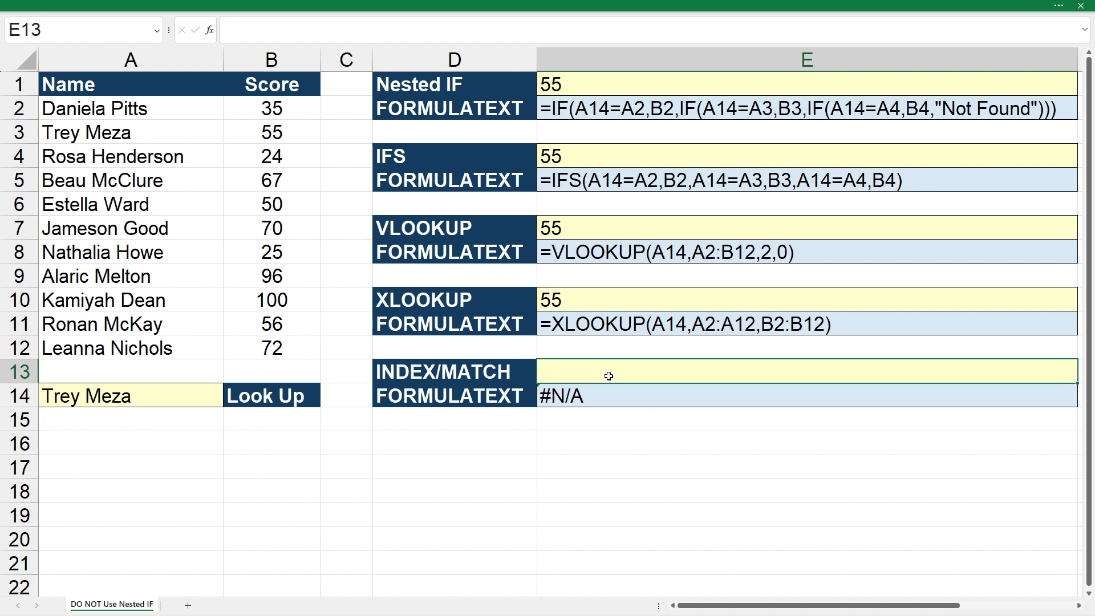
text(=index()
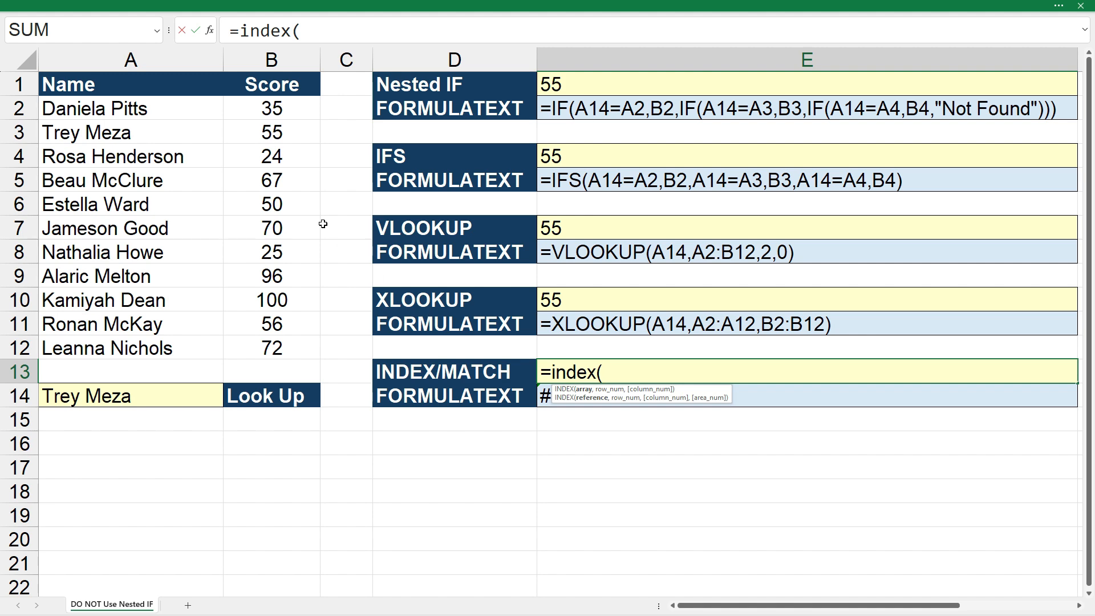
drag(289, 112, 289, 348)
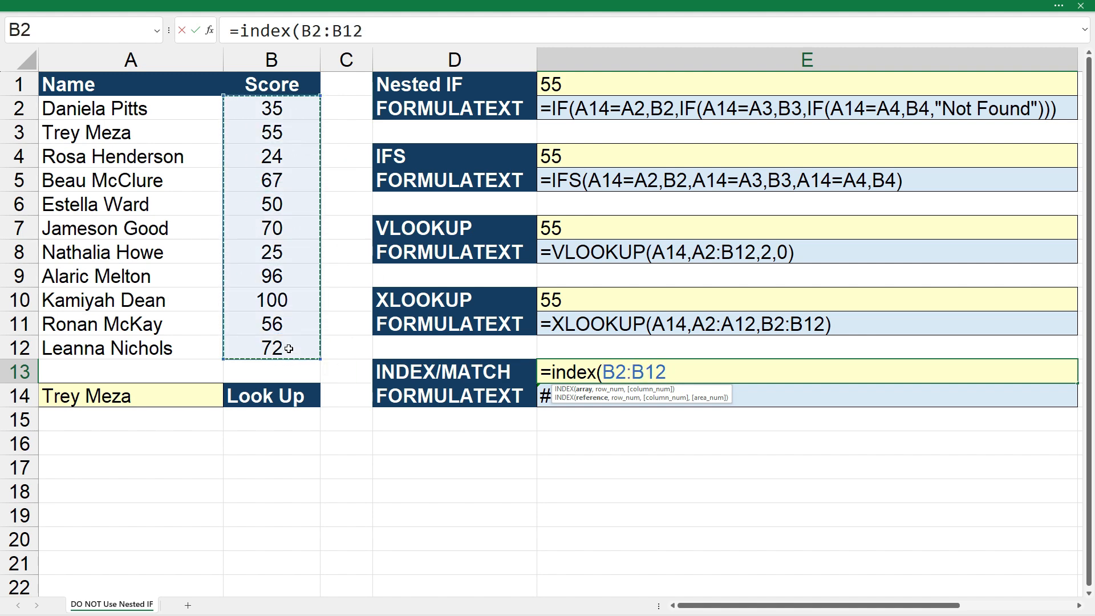
text(,)
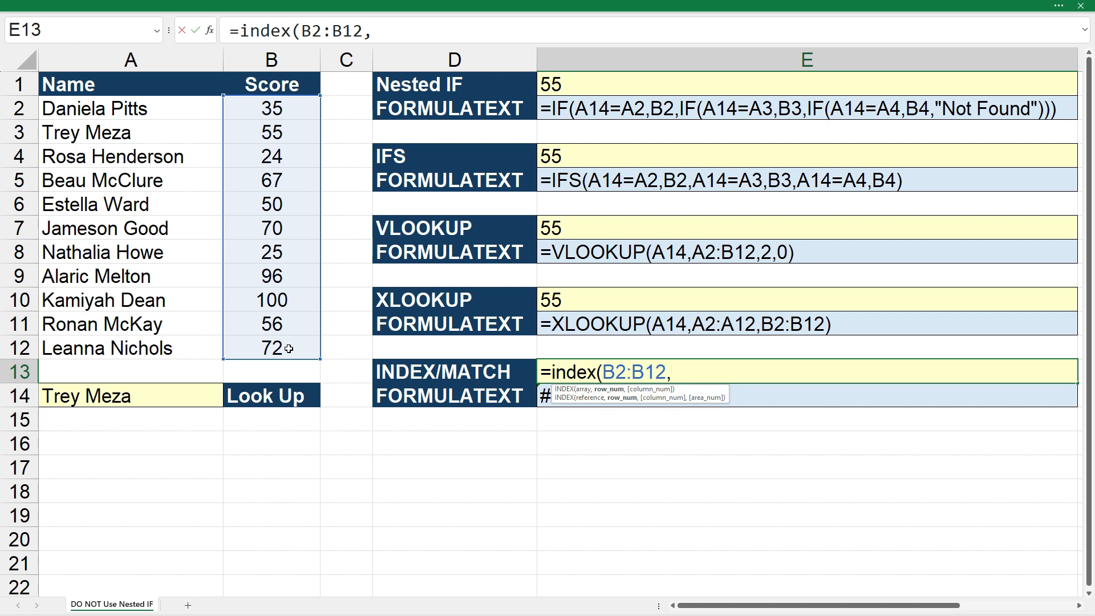
text(match()
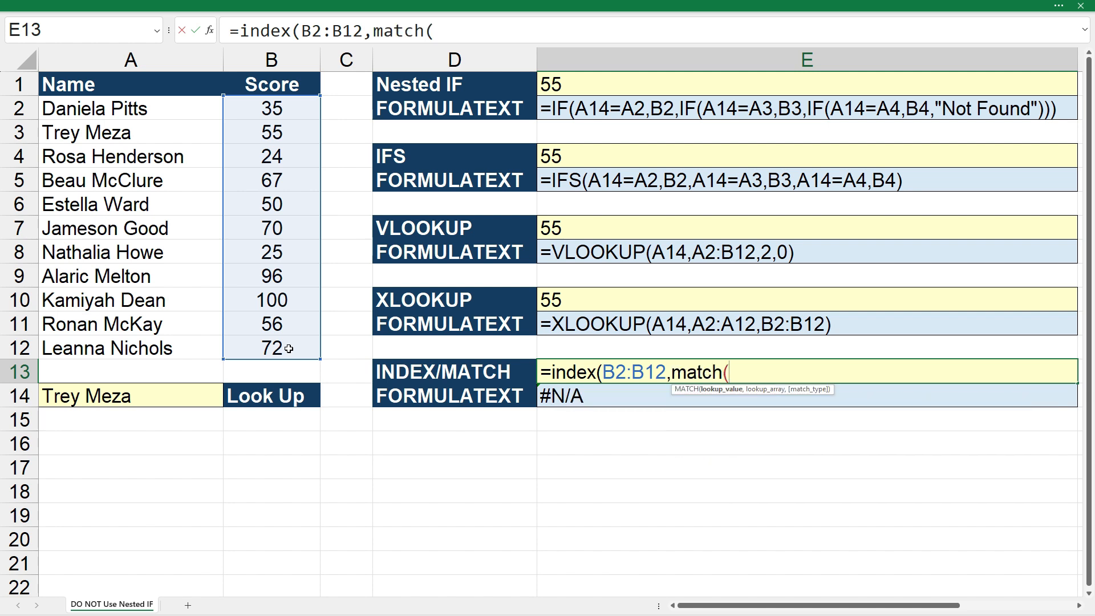
Complete the E13 formula with a nested MATCH of A14 in A2:A12, using match type 0, as the row number.
click(166, 402)
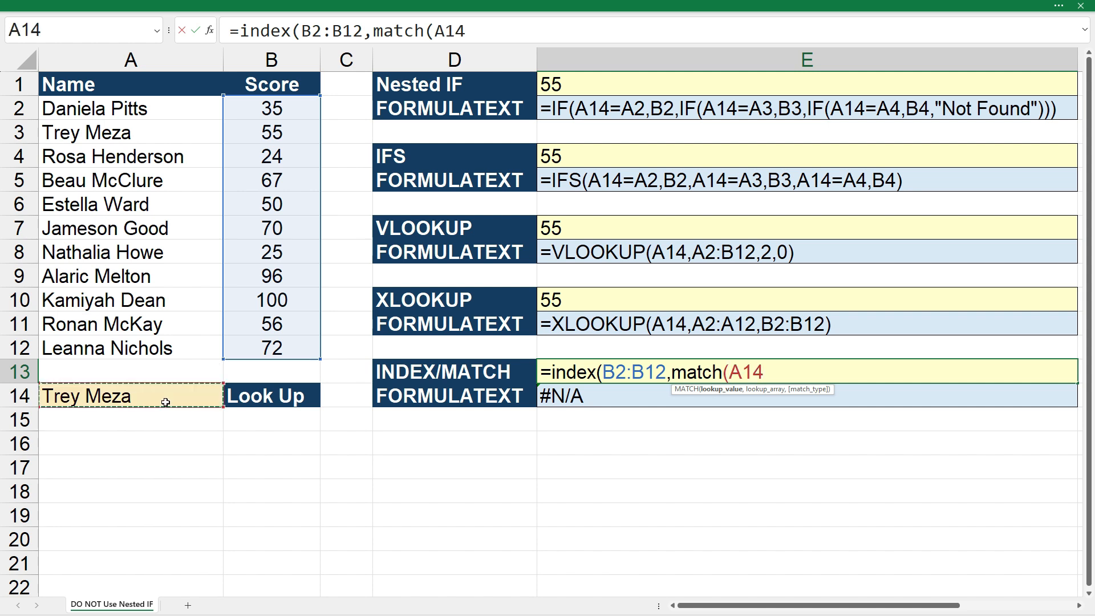
text(,)
drag(186, 109, 168, 349)
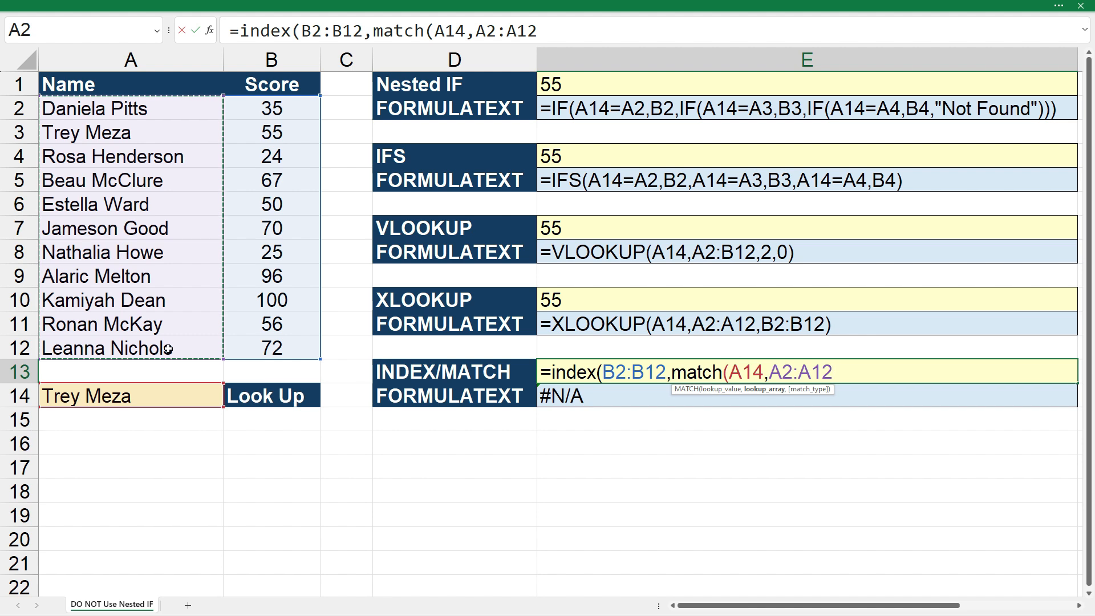
text(,)
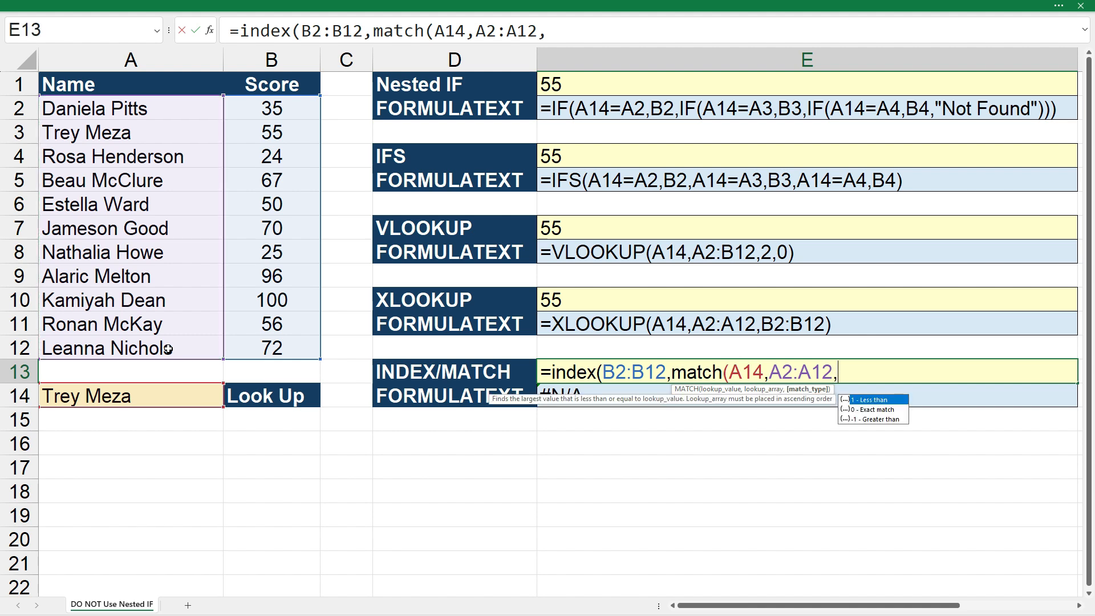
text(0))
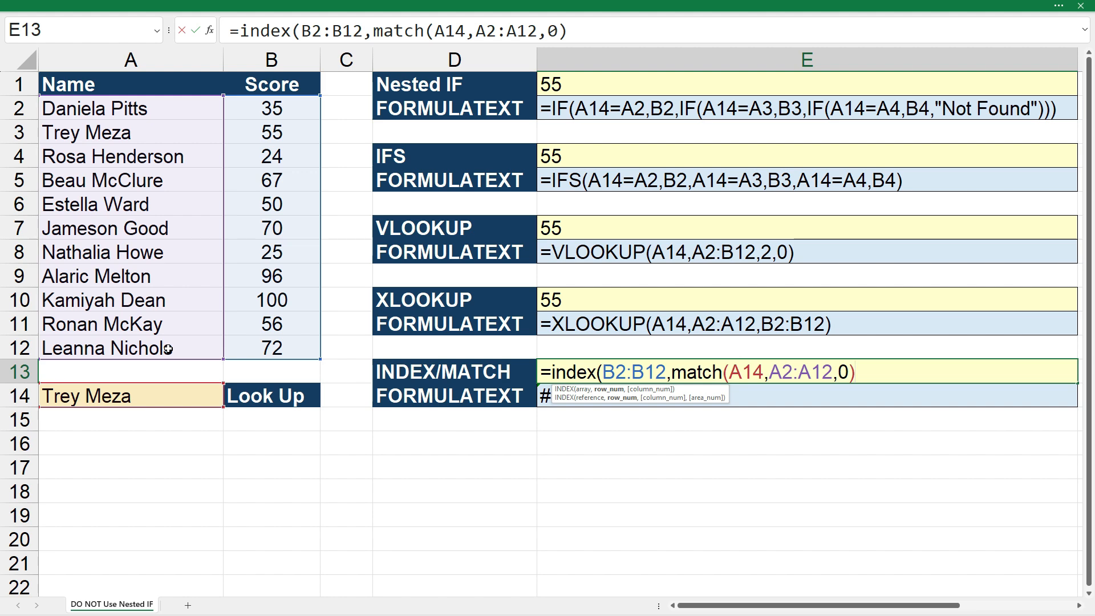
text())
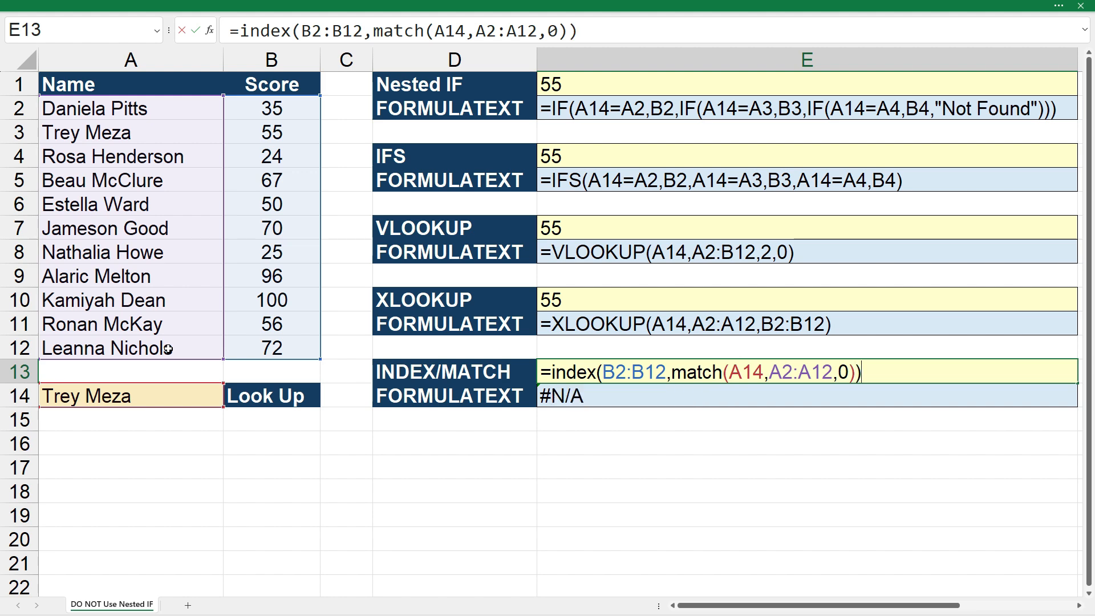
key(Return)
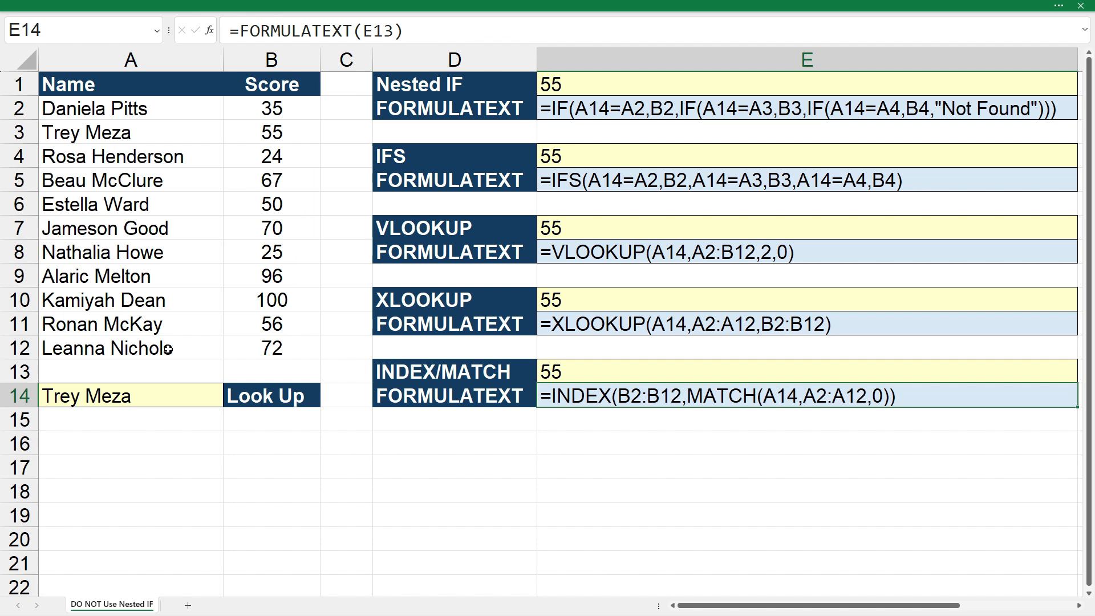
click(445, 441)
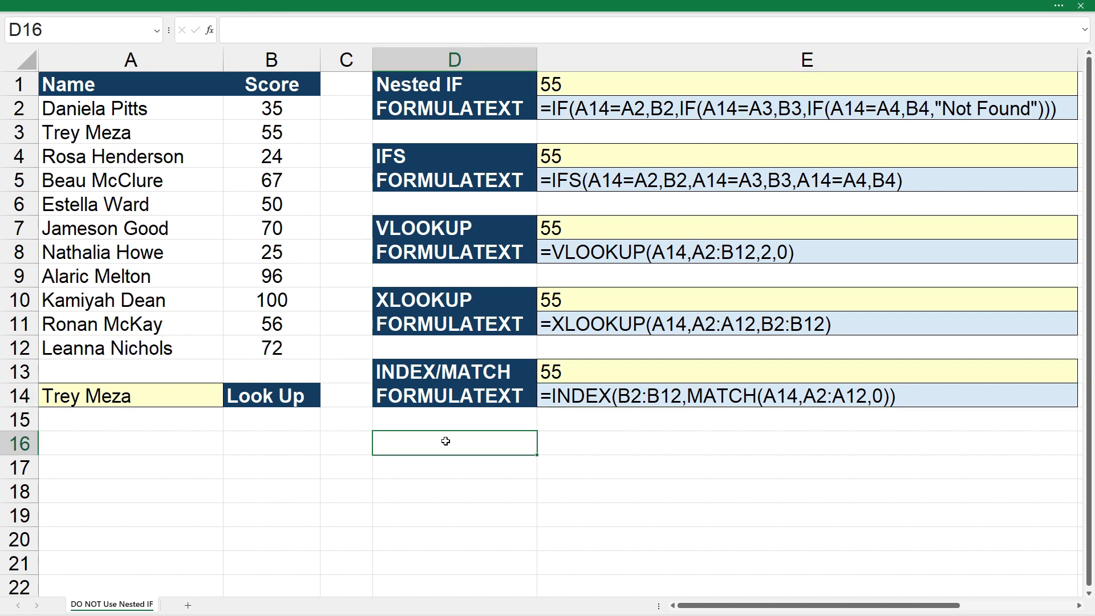
Change the look-up name in A14 to the name listed in A8.
click(201, 404)
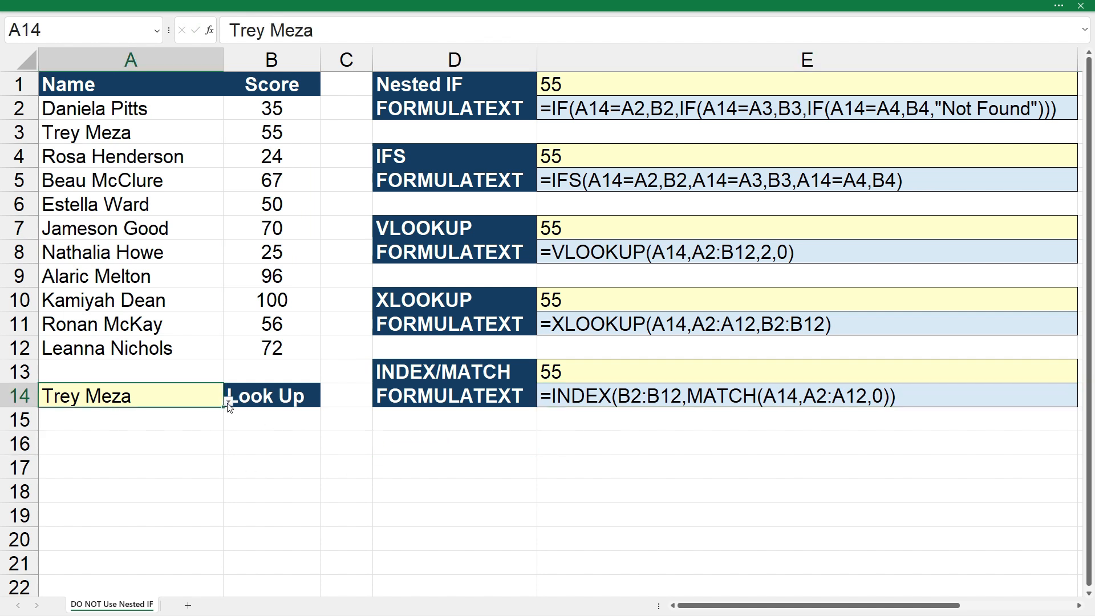
click(228, 402)
click(151, 474)
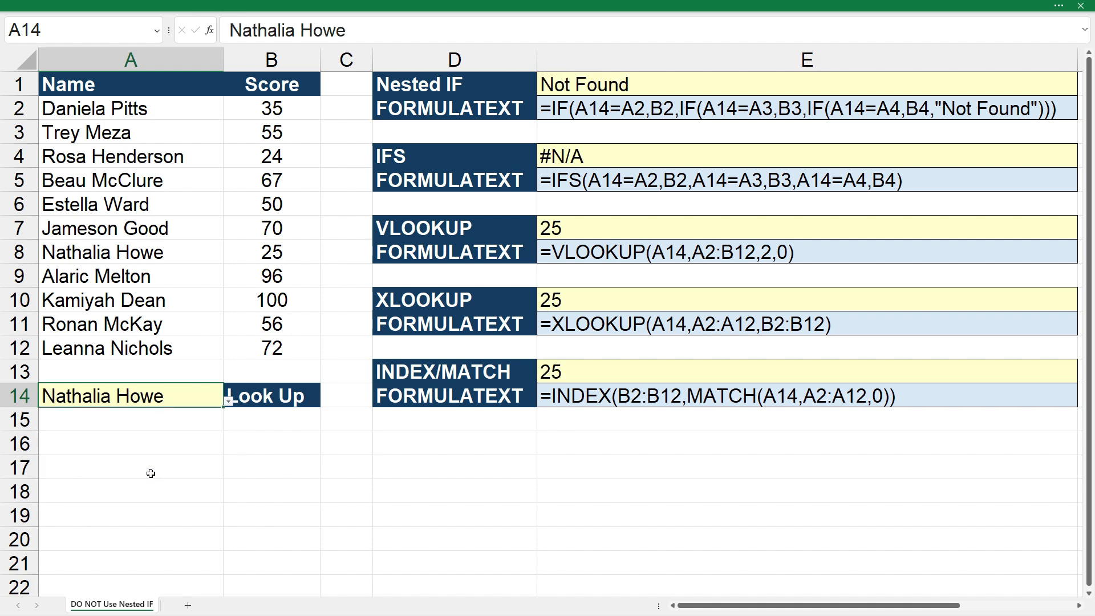
click(584, 474)
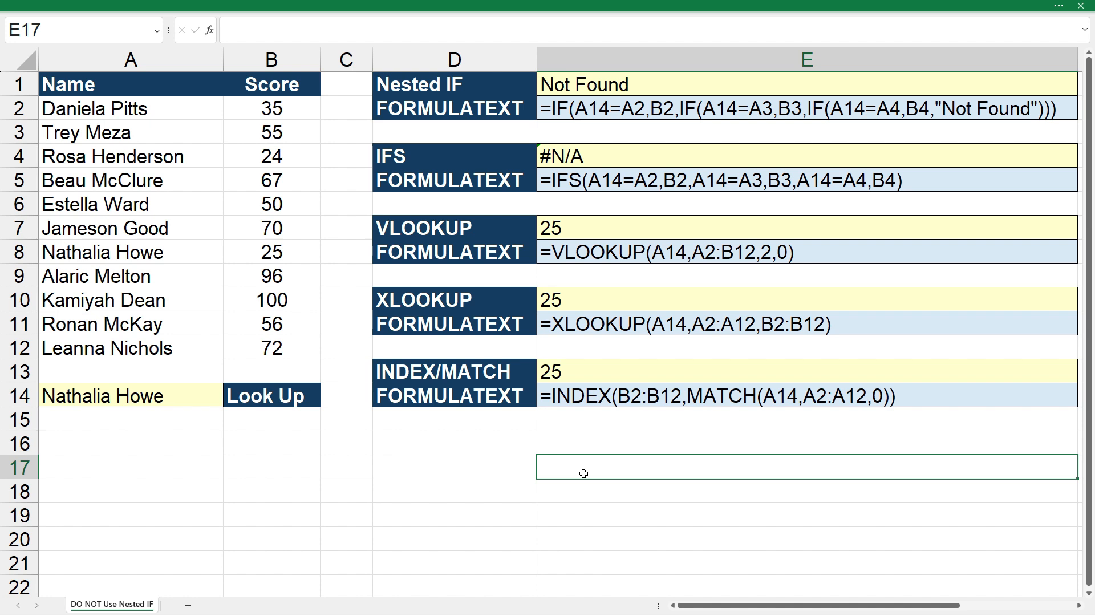
Review the table array reference in E7's VLOOKUP formula, keeping the formula as it is.
click(577, 228)
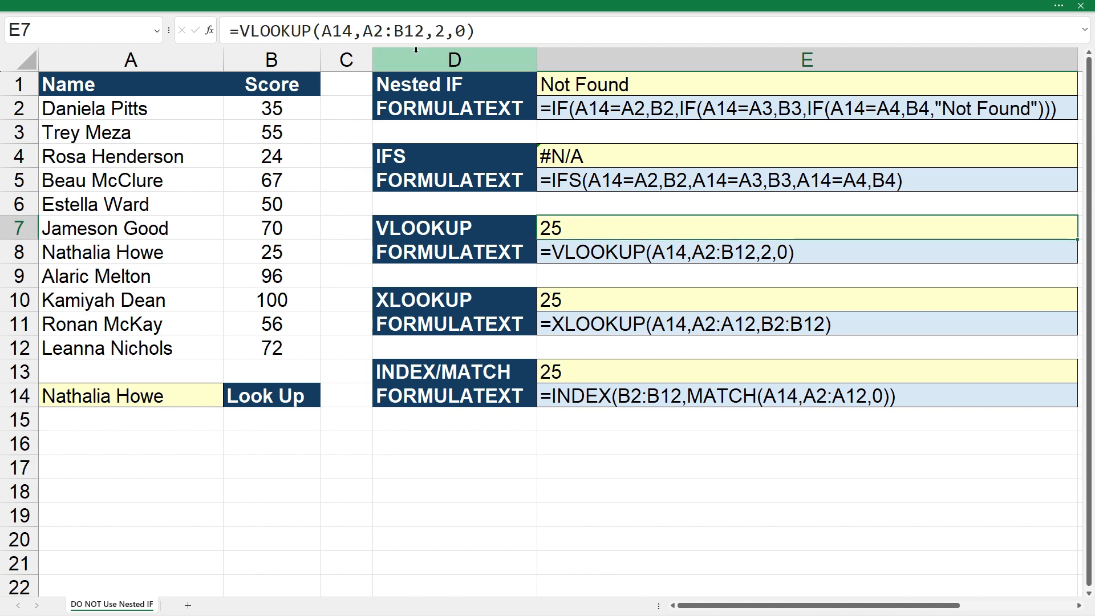
click(417, 29)
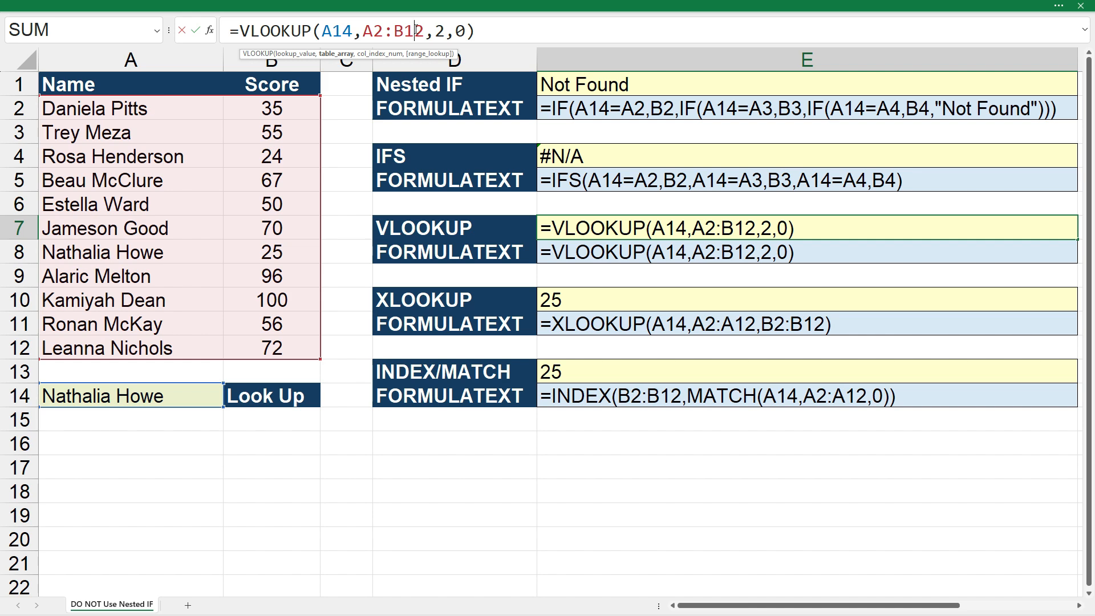
key(ctrl+Return)
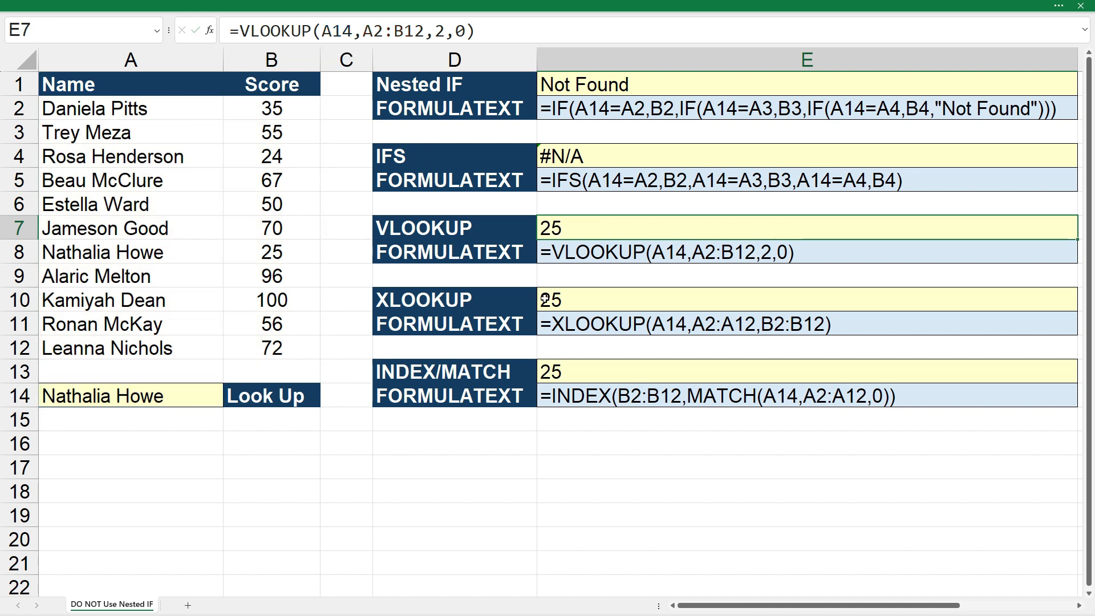